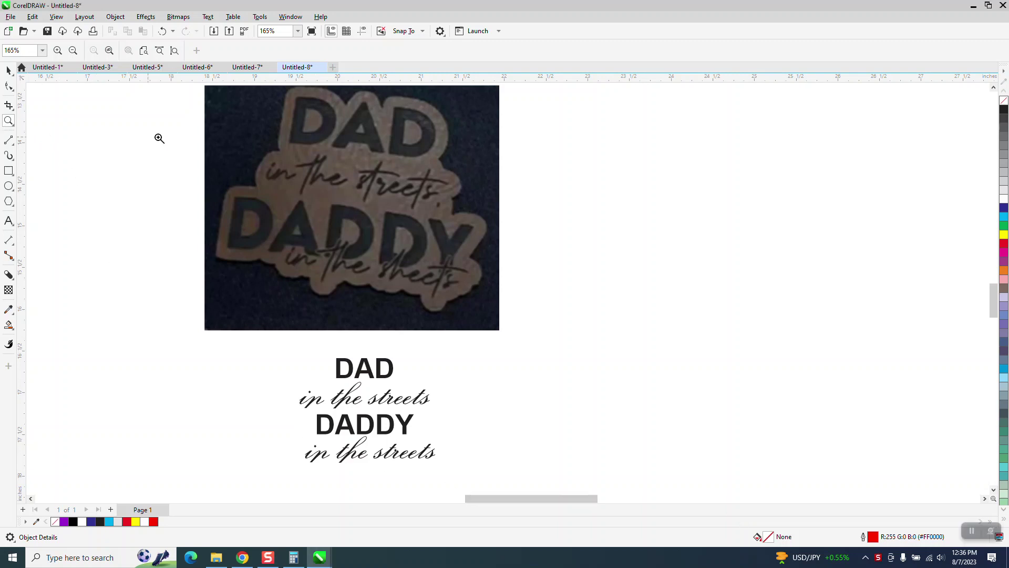
Step: Zoom in on the sticker photo and then closely on the text lines below it
left_click_drag(219, 99, 562, 311)
scroll(542, 298, "down", 4)
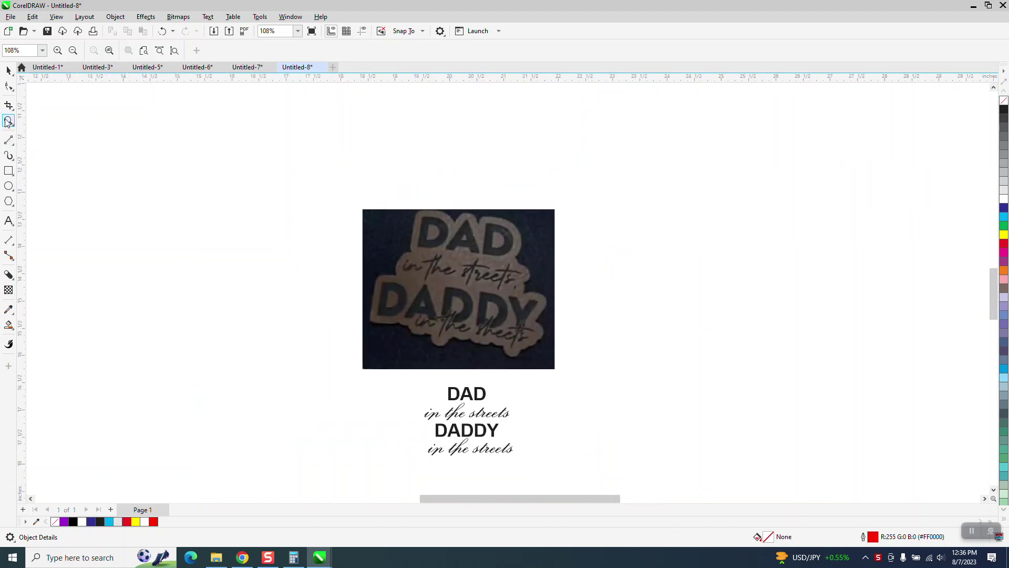
left_click_drag(344, 348, 576, 467)
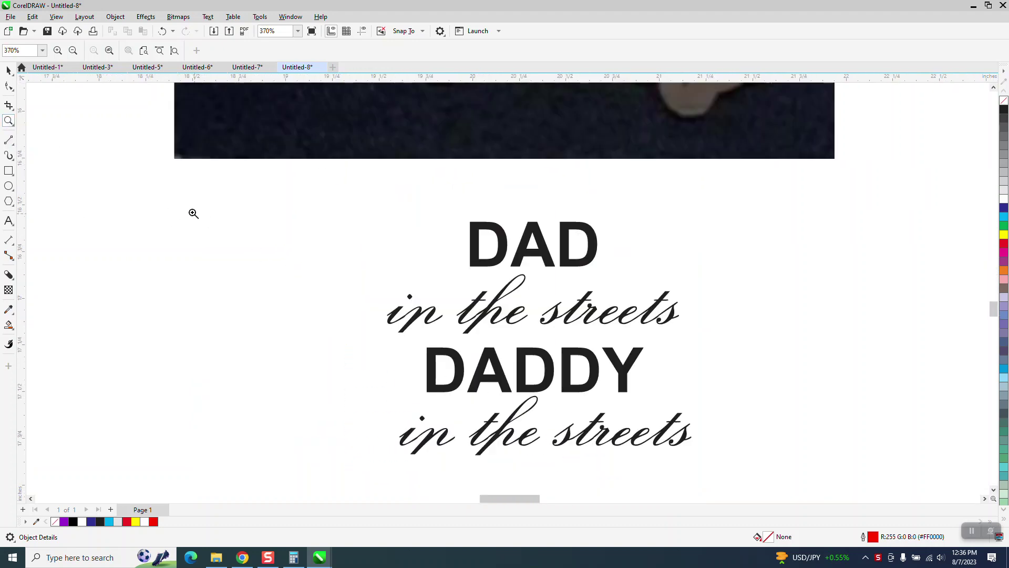
left_click(9, 70)
scroll(127, 163, "down", 1)
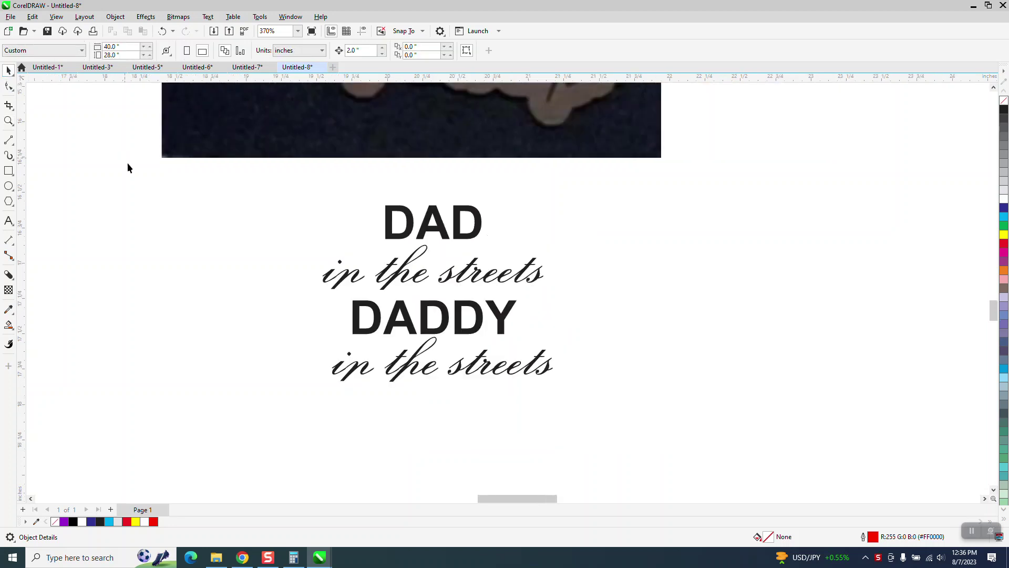
scroll(339, 283, "down", 1)
scroll(466, 279, "down", 1)
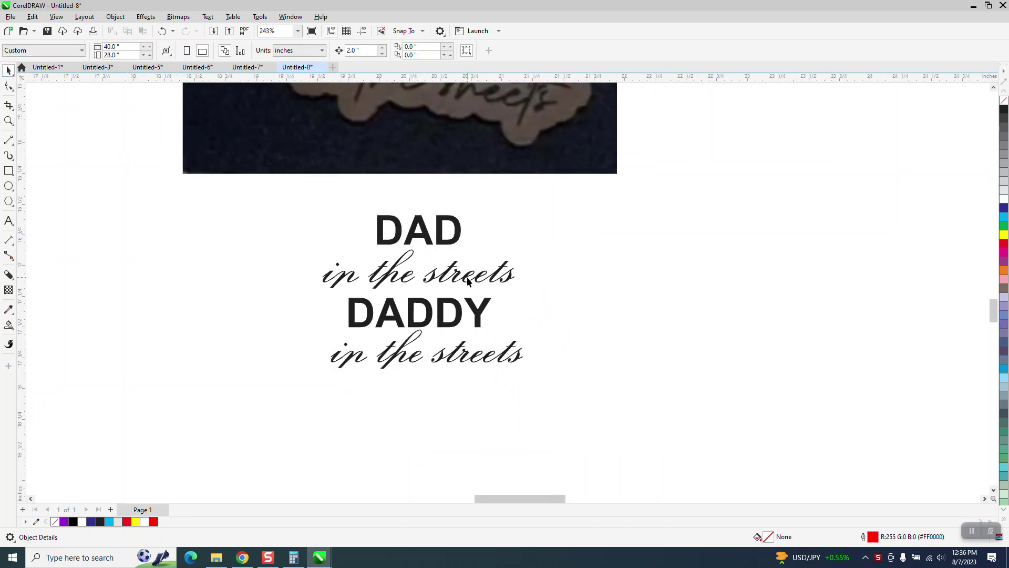
left_click(8, 121)
left_click_drag(322, 190, 669, 397)
scroll(426, 368, "down", 3)
scroll(322, 378, "down", 3)
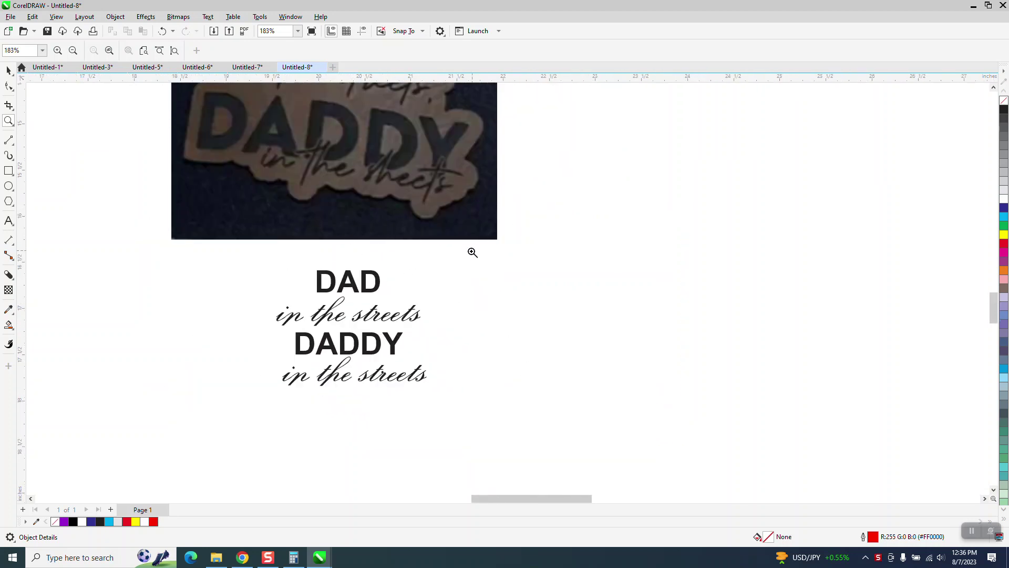
scroll(435, 289, "down", 1)
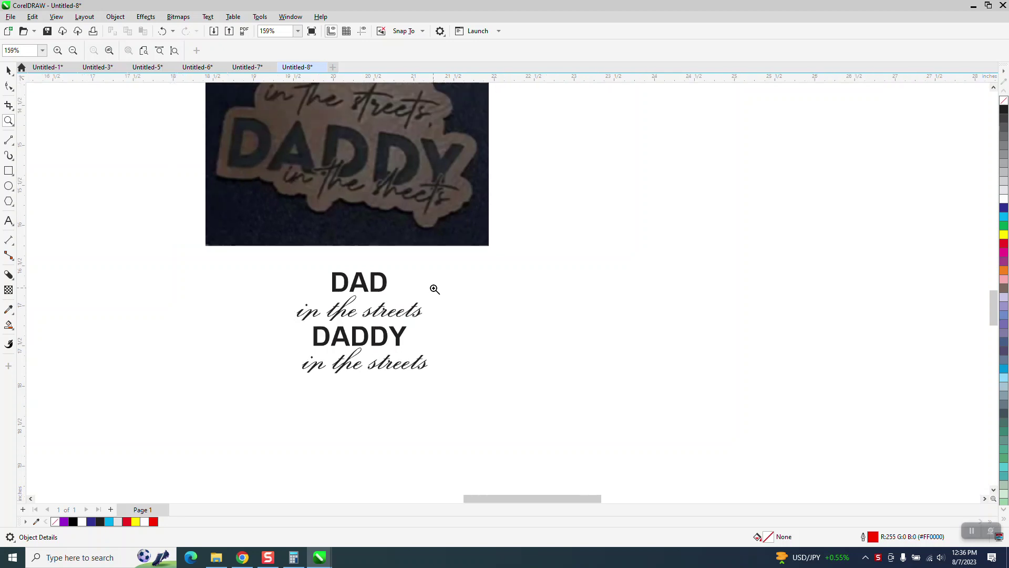
scroll(408, 283, "down", 1)
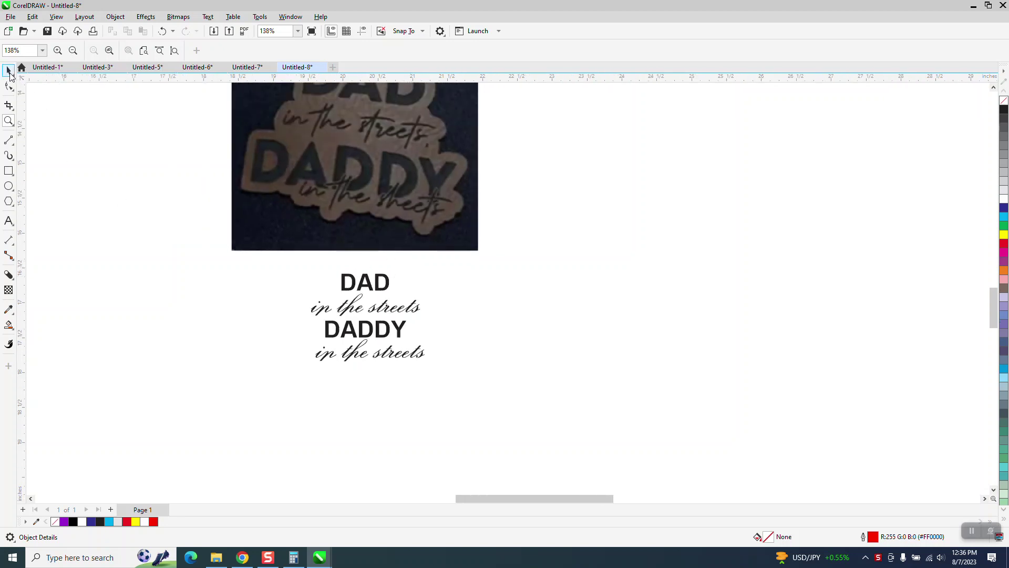
Step: Nudge the lower 'in the streets' slightly right, undoing trial moves of the other lines
left_click(8, 70)
left_click_drag(384, 292, 434, 275)
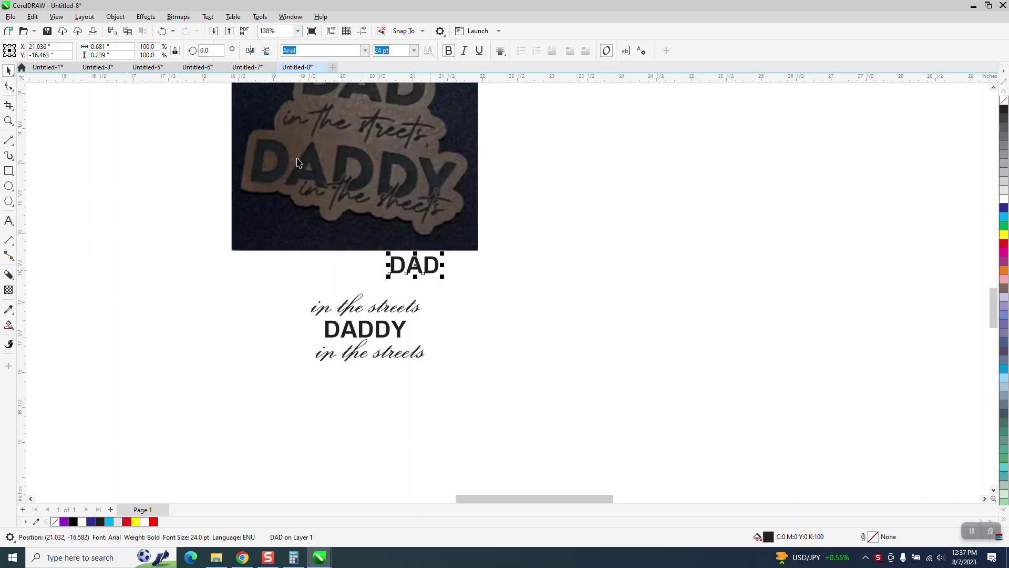
left_click(163, 31)
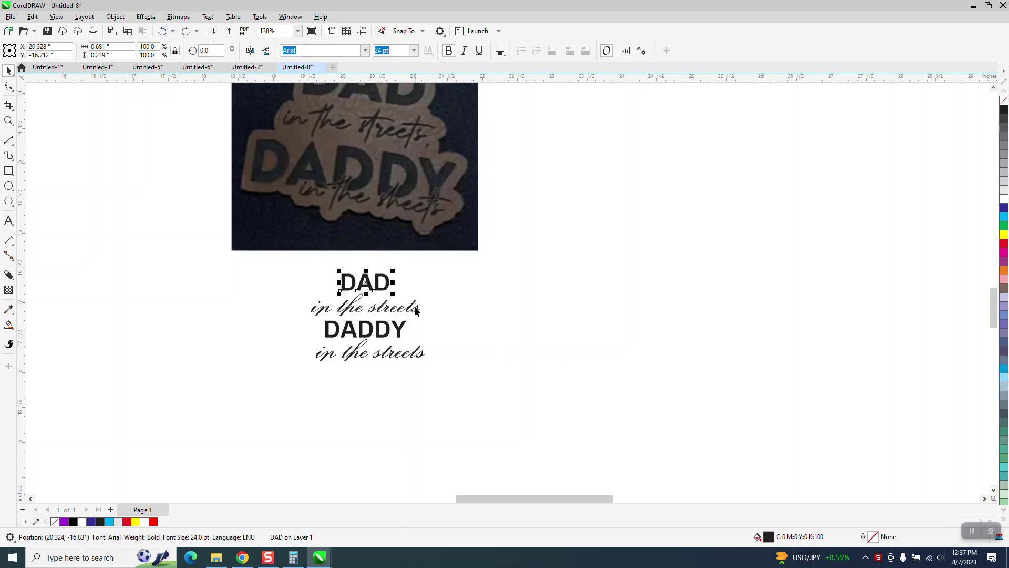
left_click_drag(415, 310, 532, 302)
left_click(163, 31)
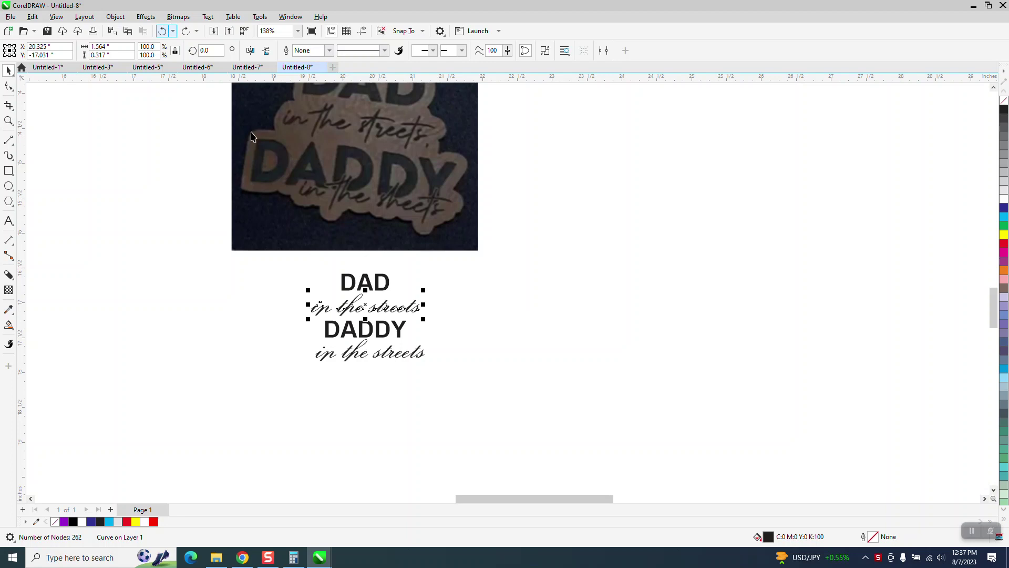
left_click_drag(362, 360, 377, 357)
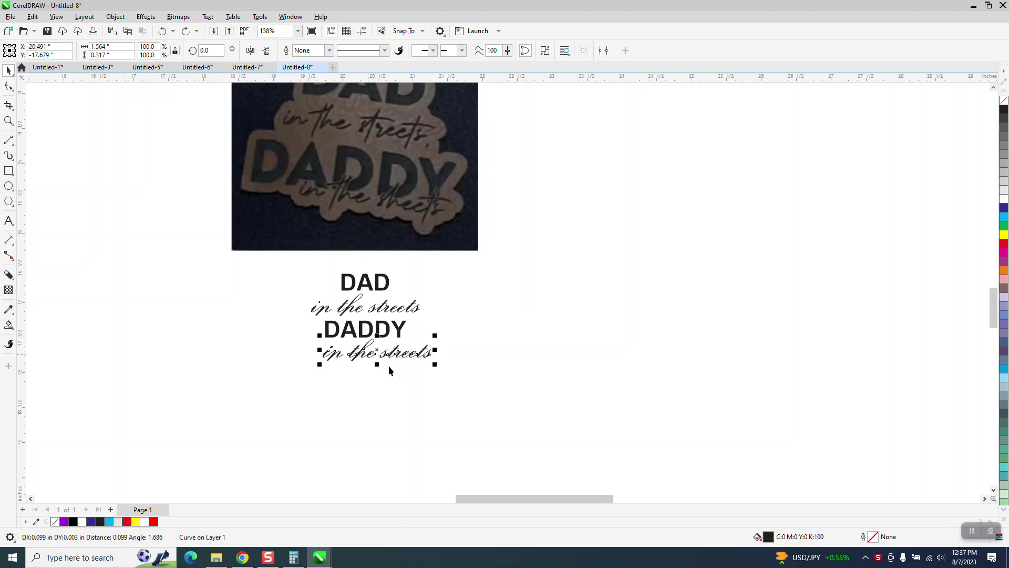
Step: Stretch the 't' descender nodes in the lower 'the' further down and left
left_click(8, 121)
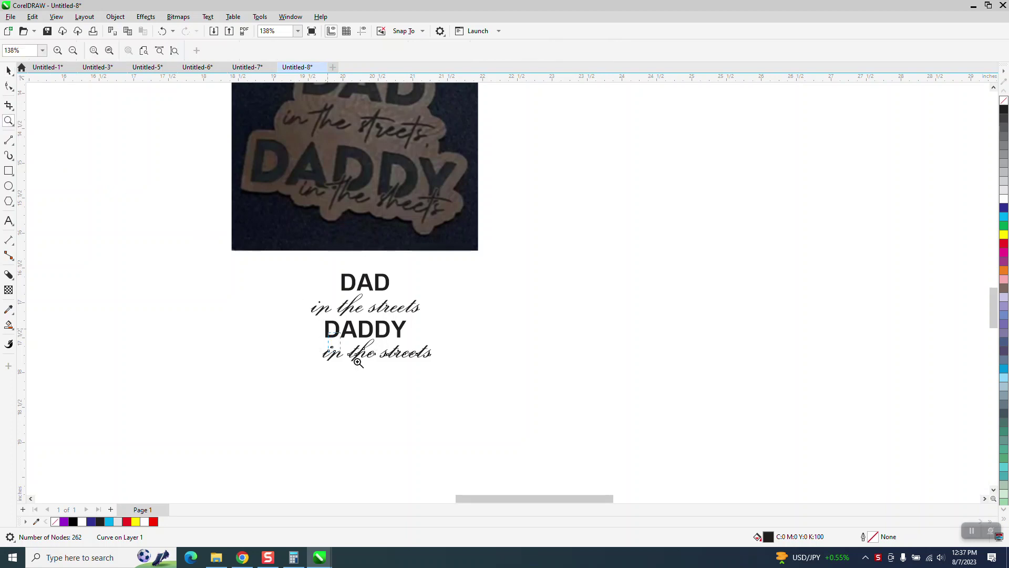
left_click(356, 366)
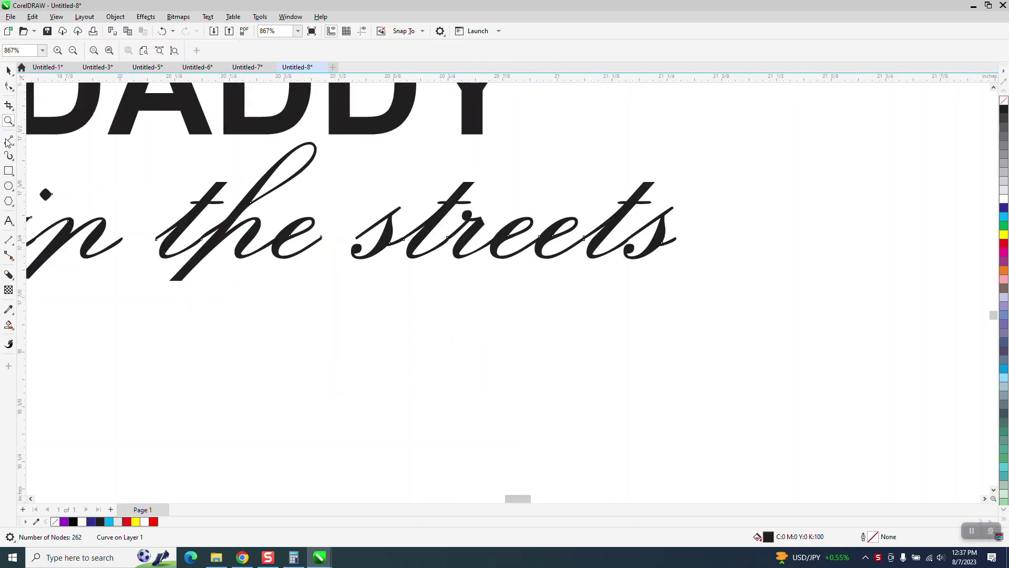
left_click(9, 86)
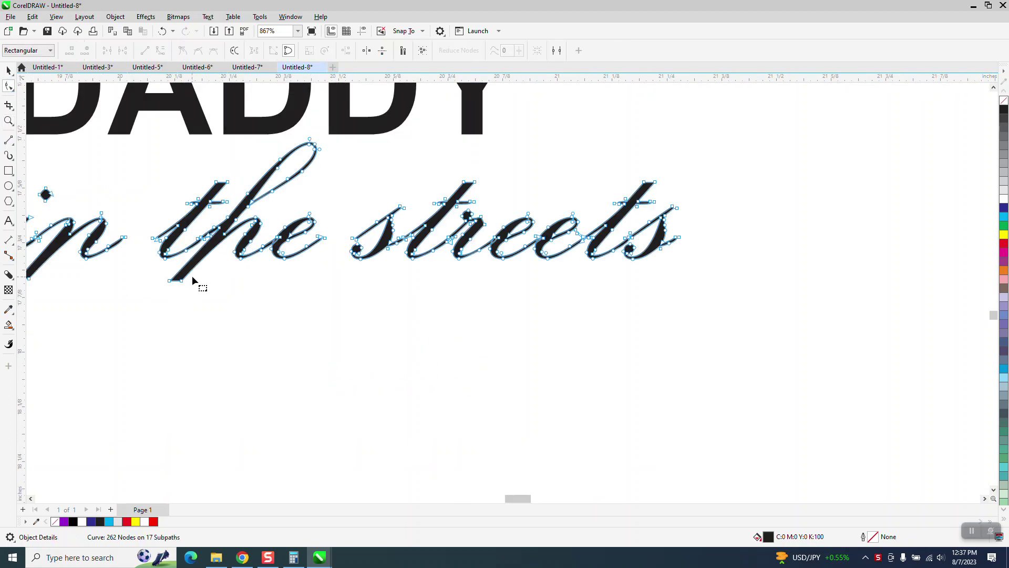
left_click(174, 284)
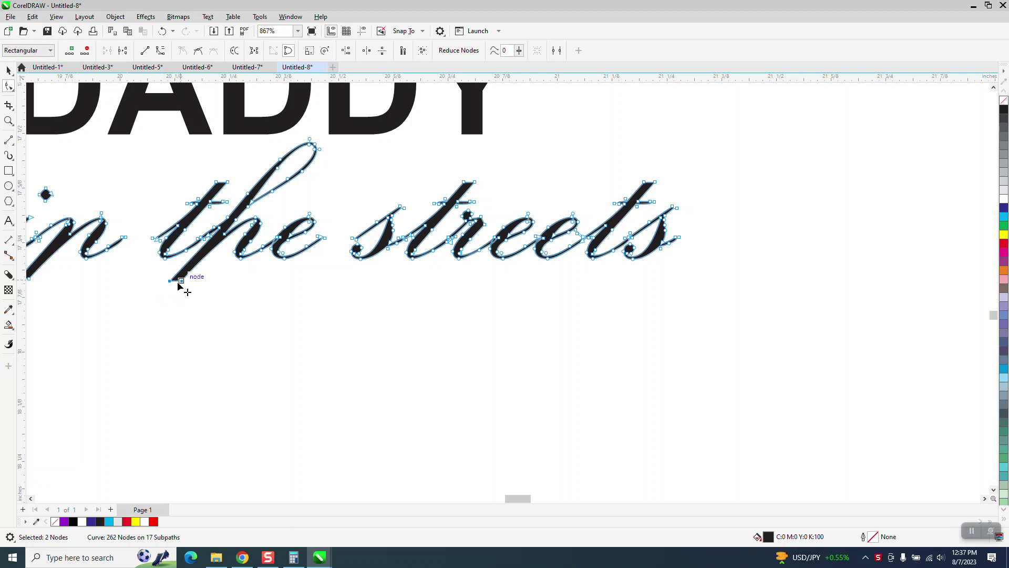
left_click_drag(181, 282, 151, 313)
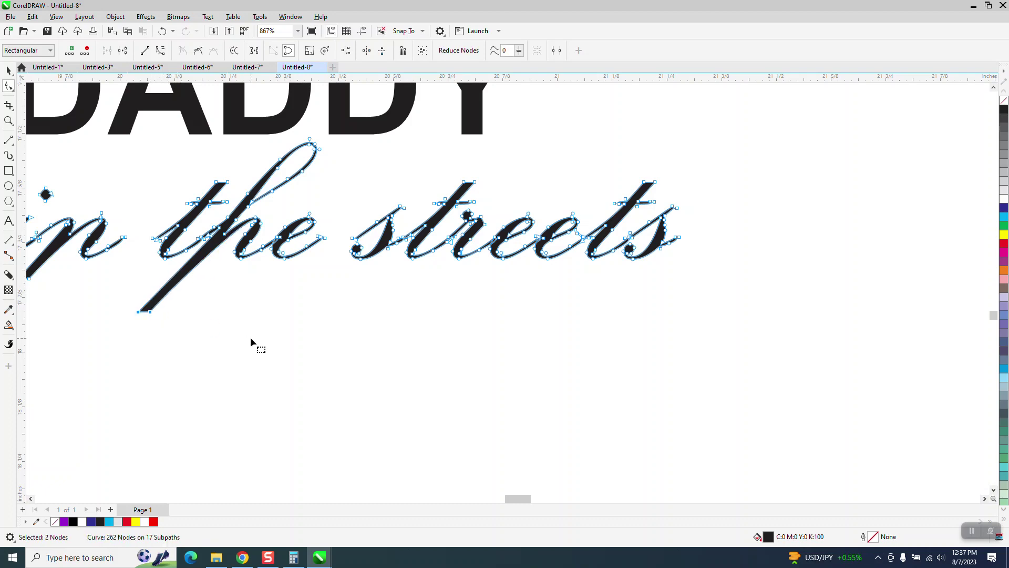
scroll(257, 331, "down", 3)
scroll(327, 222, "down", 5)
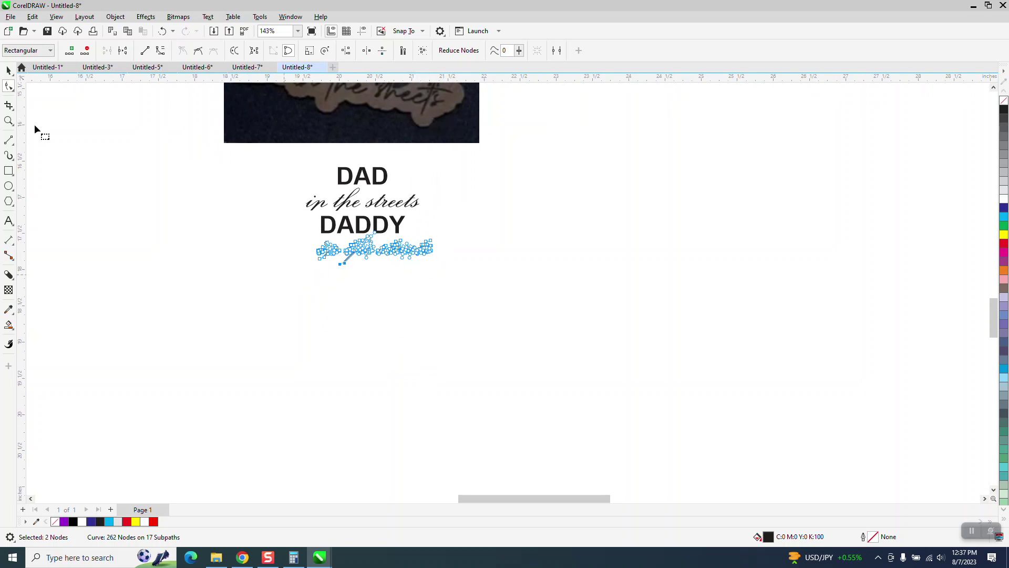
left_click(8, 120)
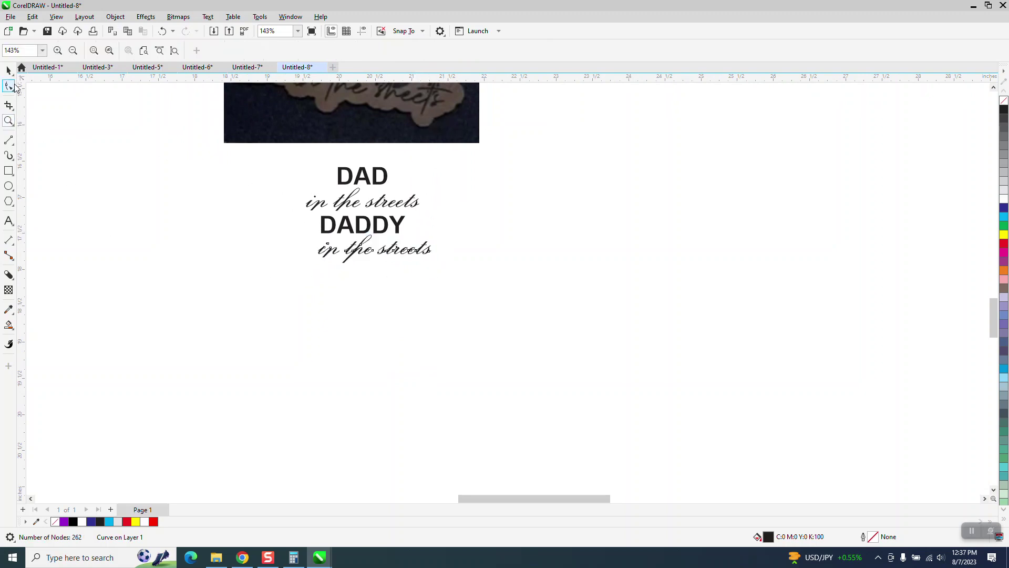
left_click(8, 70)
Step: Create a red boundary around all four text lines and shift it 2 inches right
left_click_drag(450, 251, 504, 291)
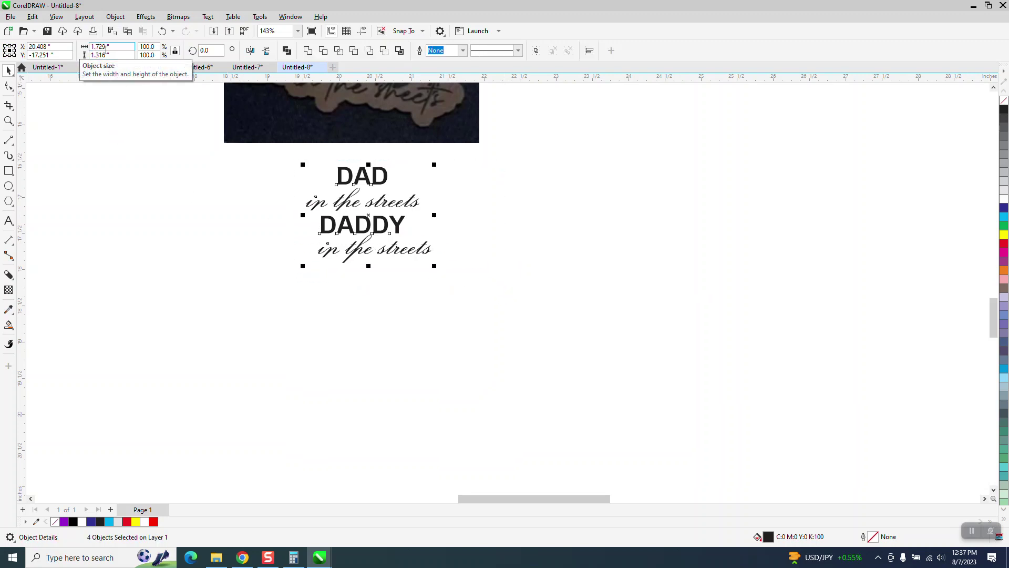
left_click(536, 140)
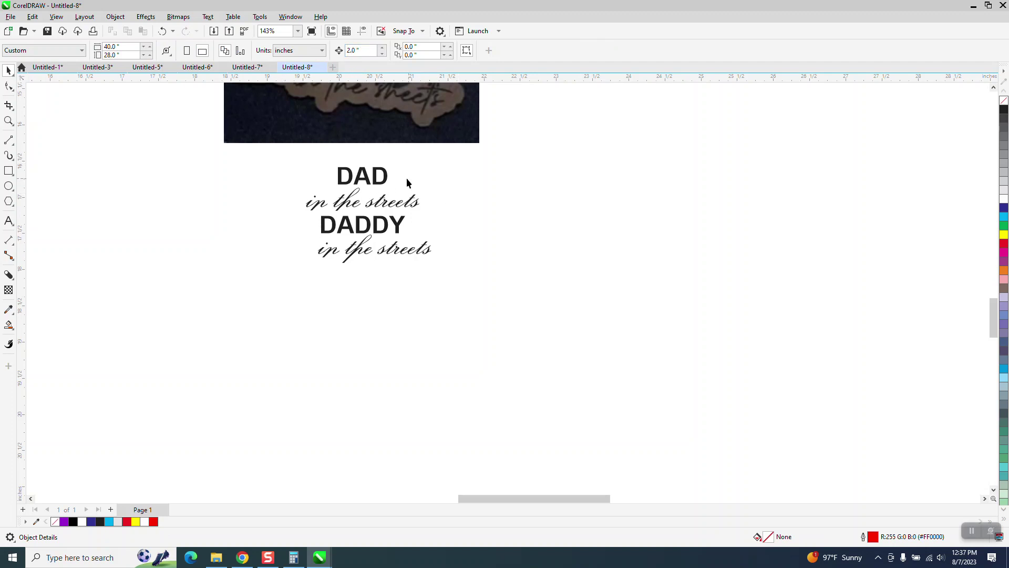
left_click_drag(506, 295, 503, 299)
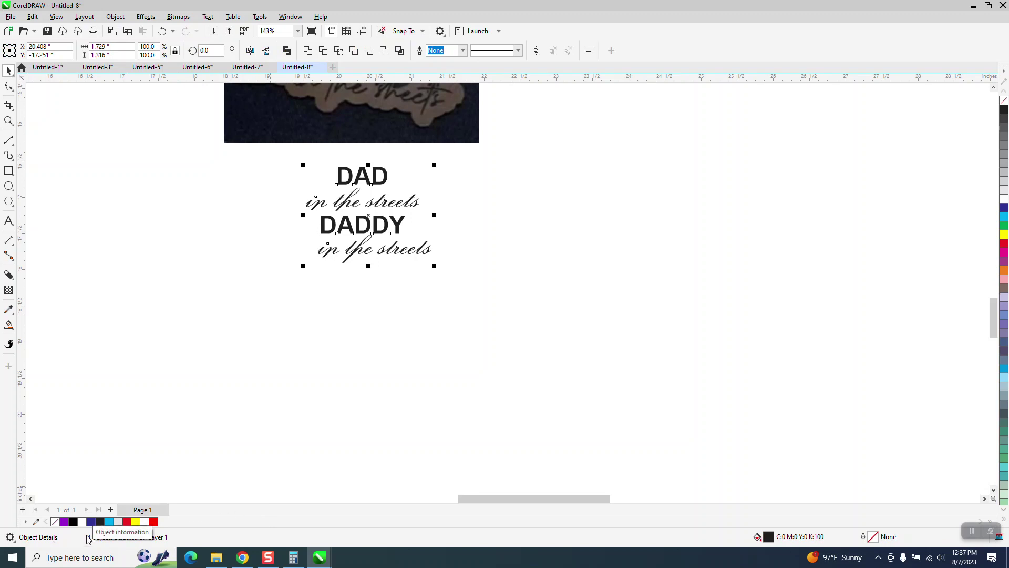
left_click(400, 51)
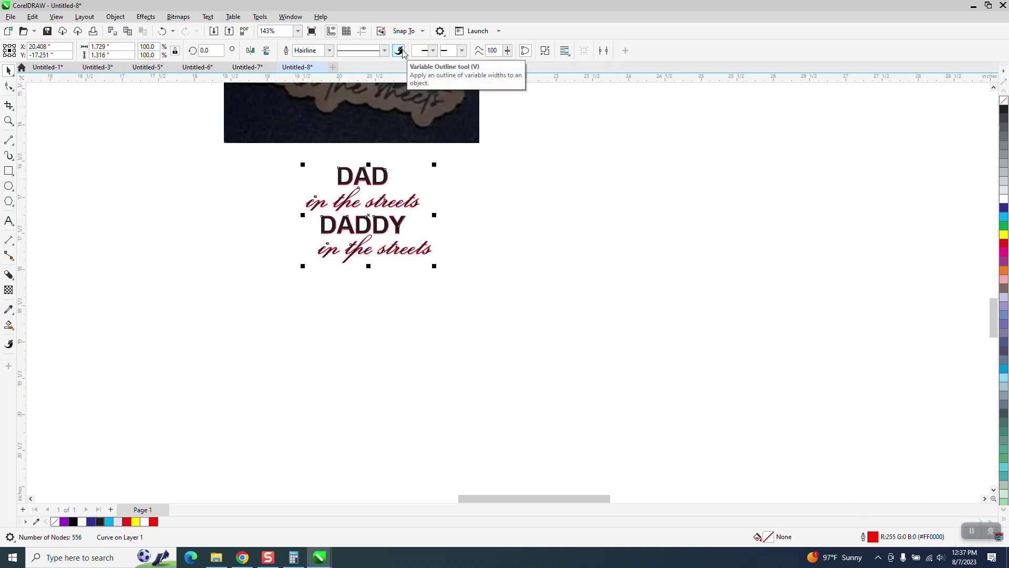
key("Right")
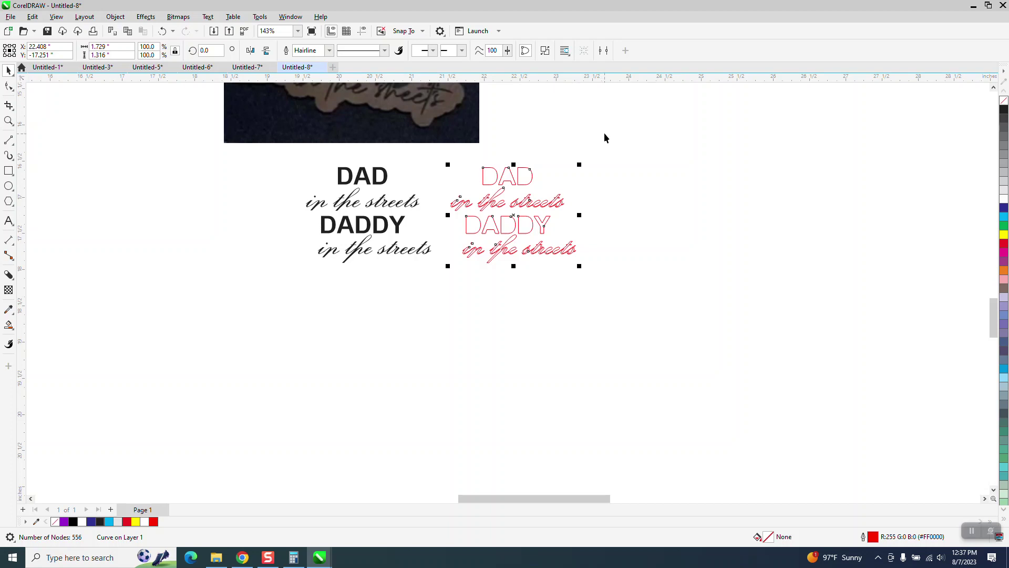
left_click(564, 188)
left_click_drag(528, 181, 576, 174)
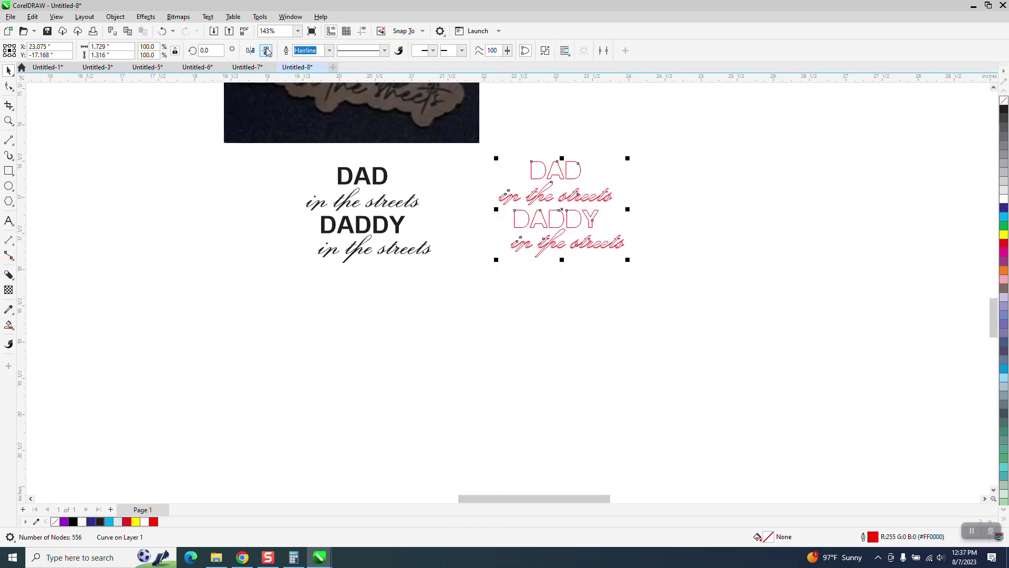
Step: Apply an Outside contour with 1 step and 0.1" offset to the red outlined text
left_click(163, 32)
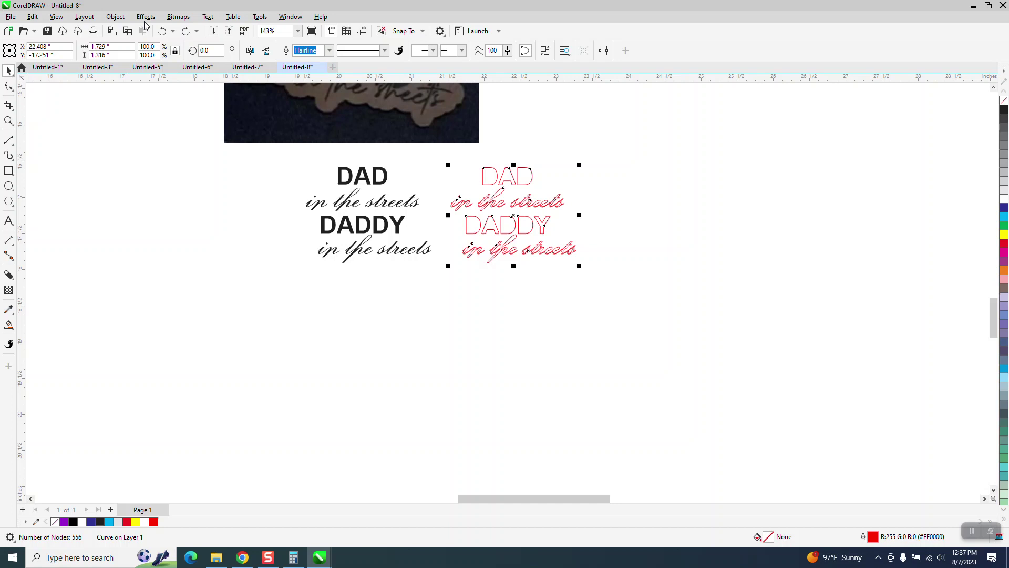
left_click(117, 21)
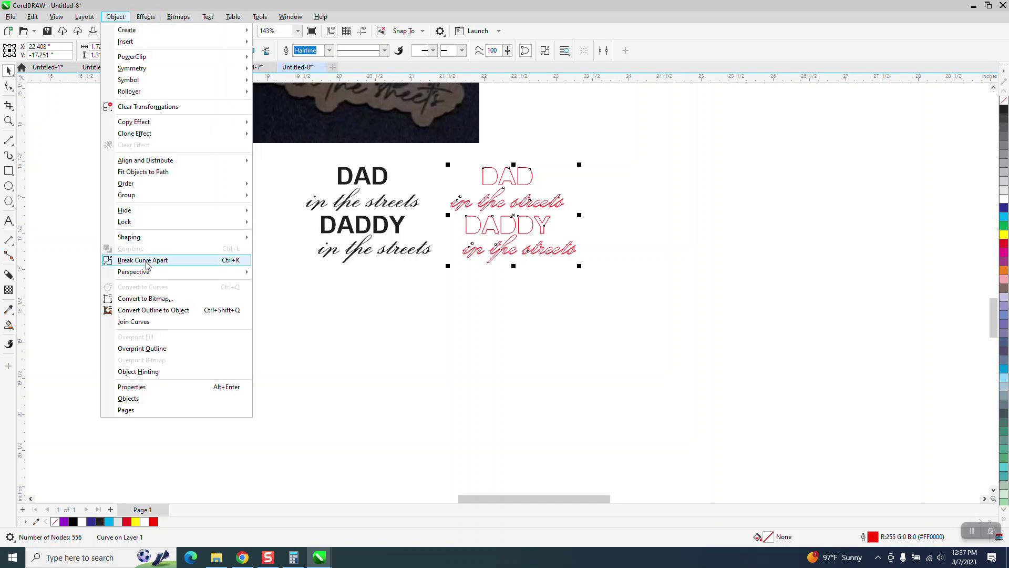
left_click(115, 17)
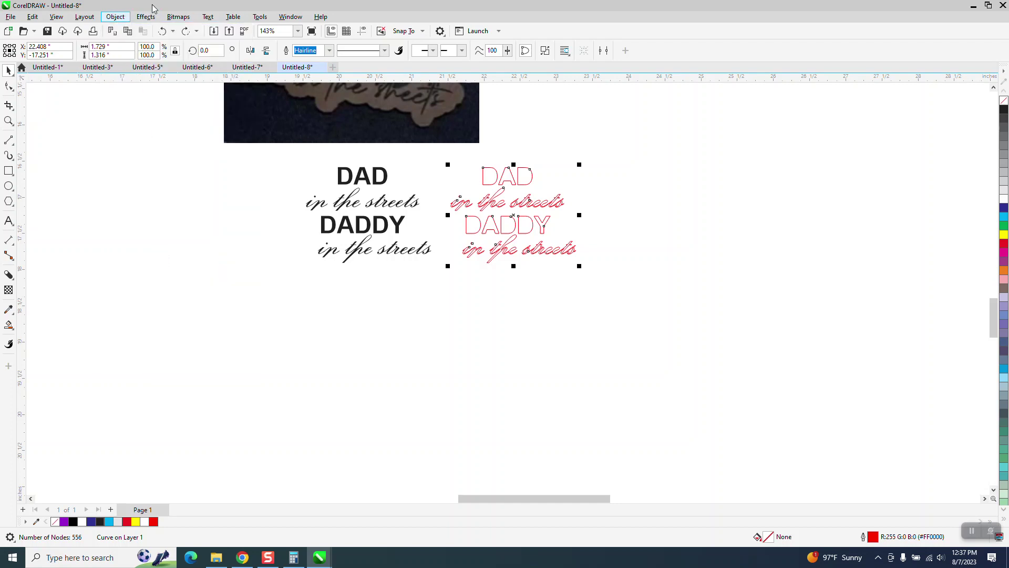
left_click(146, 17)
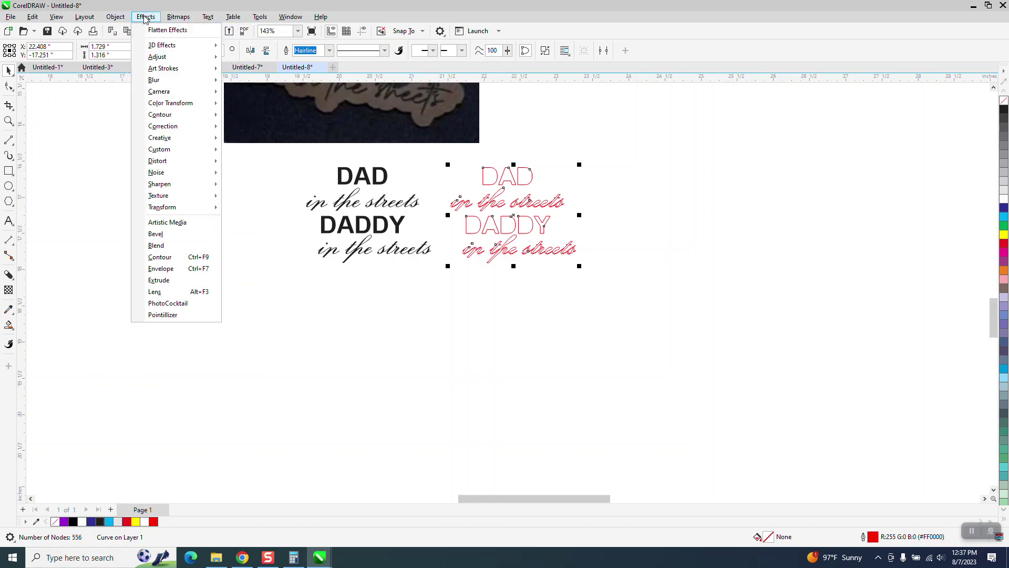
left_click(174, 258)
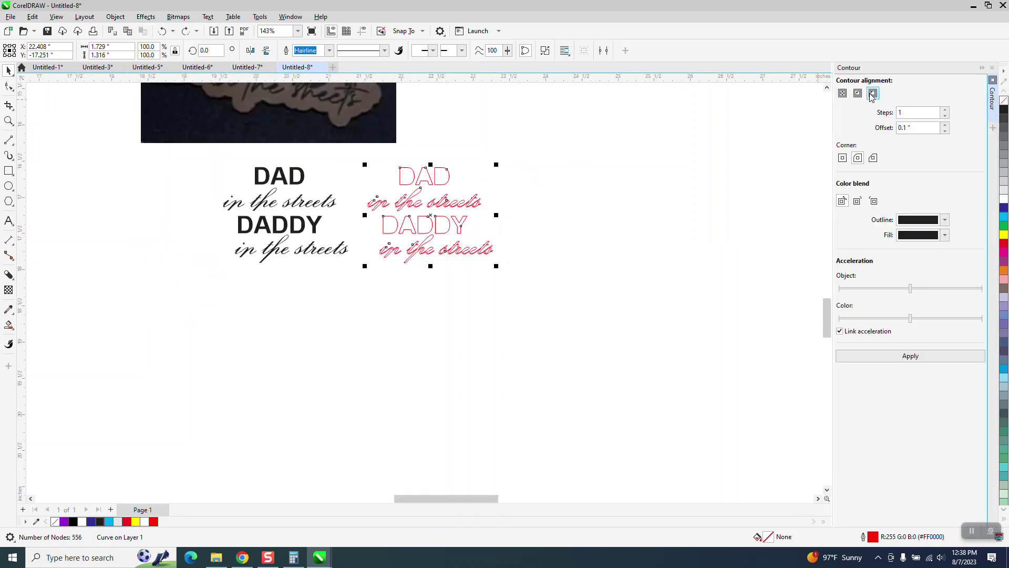
left_click(905, 129)
left_click(907, 358)
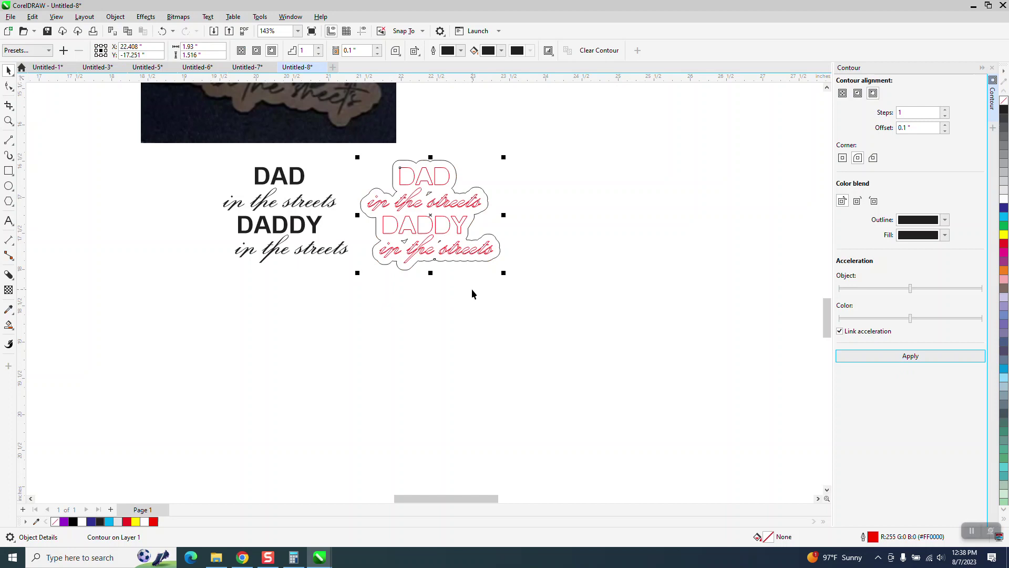
scroll(482, 337, "down", 2)
scroll(484, 343, "down", 1)
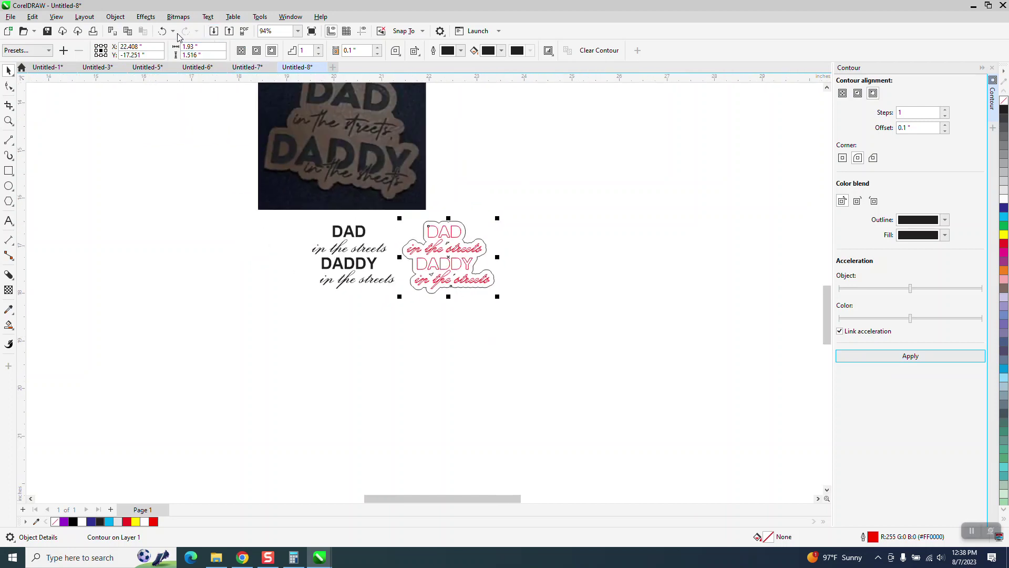
left_click(162, 33)
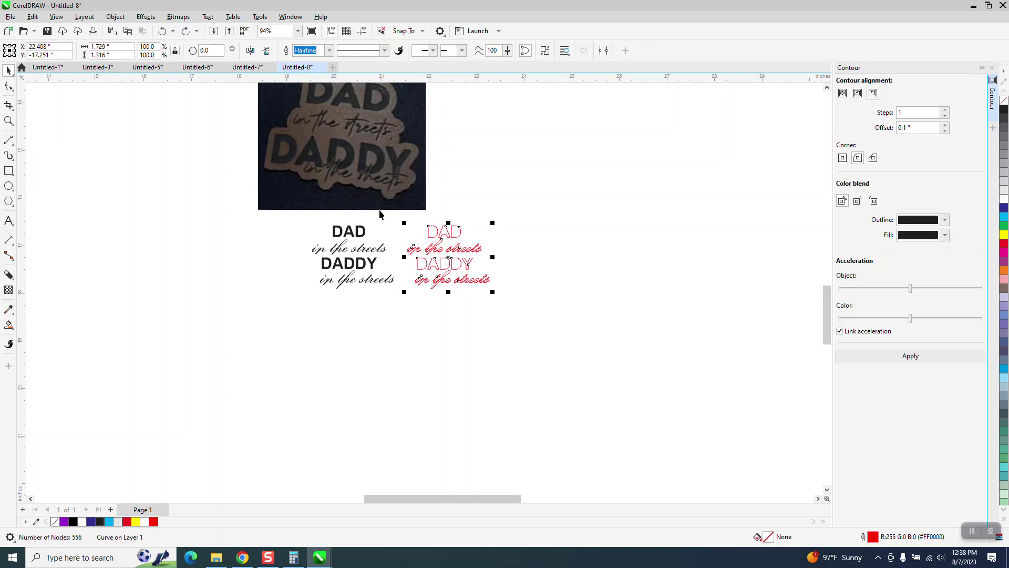
left_click(924, 357)
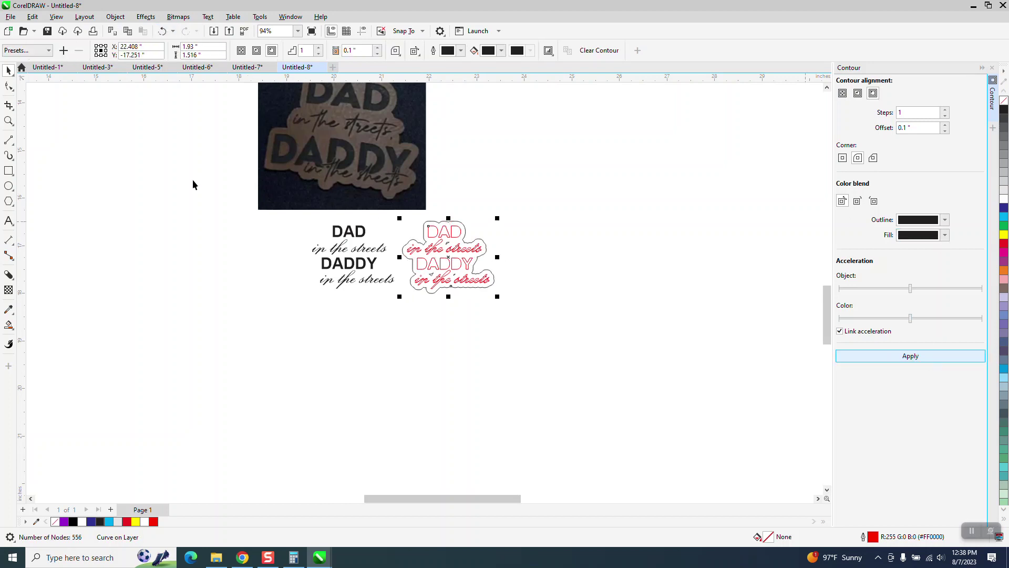
left_click_drag(389, 226, 572, 315)
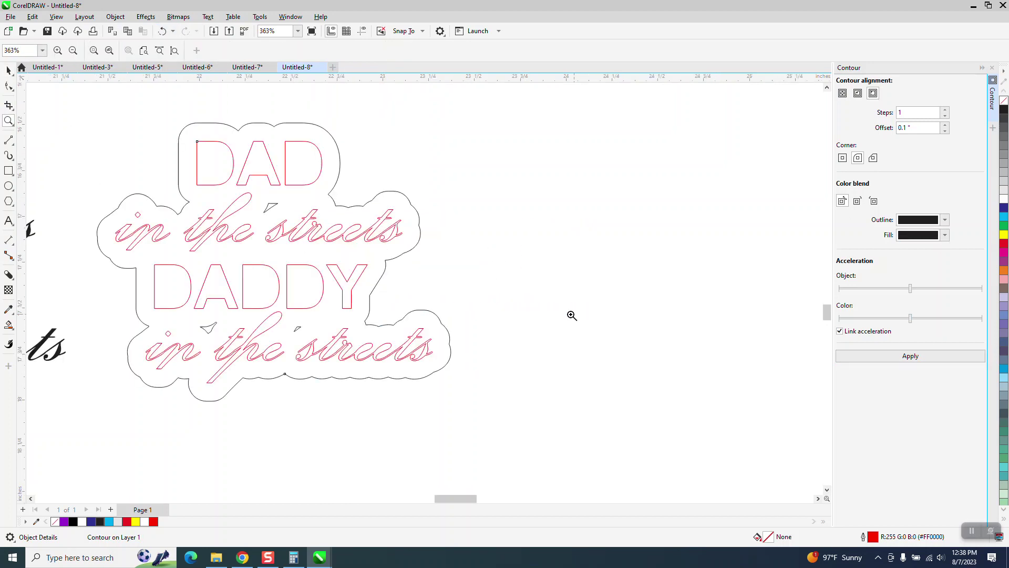
scroll(322, 241, "down", 1)
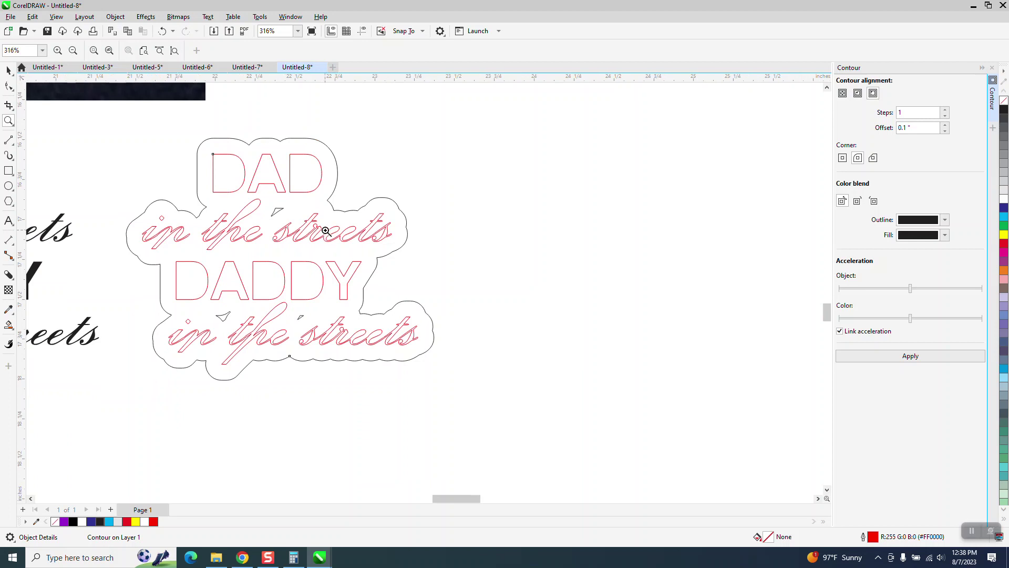
scroll(326, 231, "down", 1)
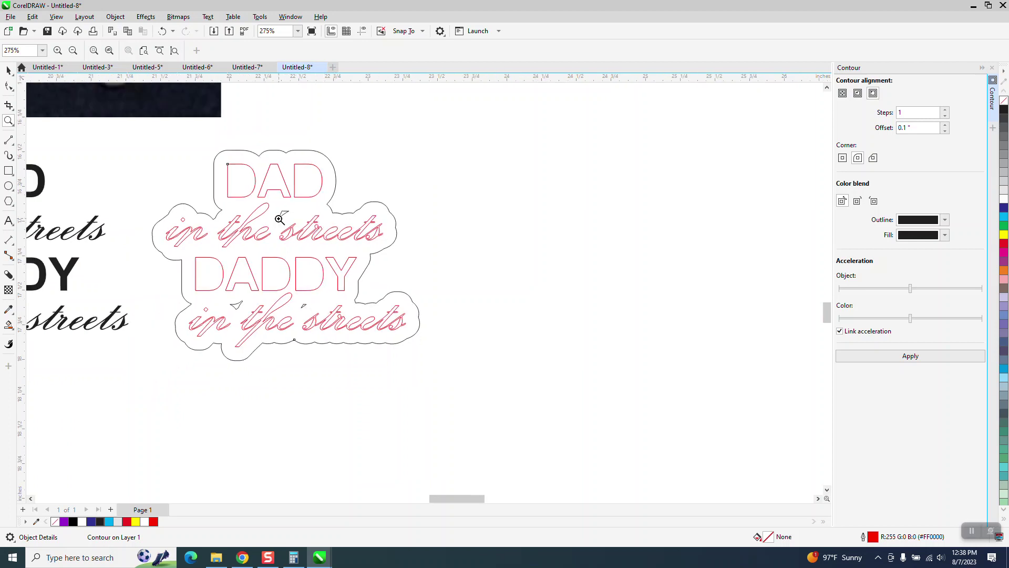
scroll(436, 229, "down", 2)
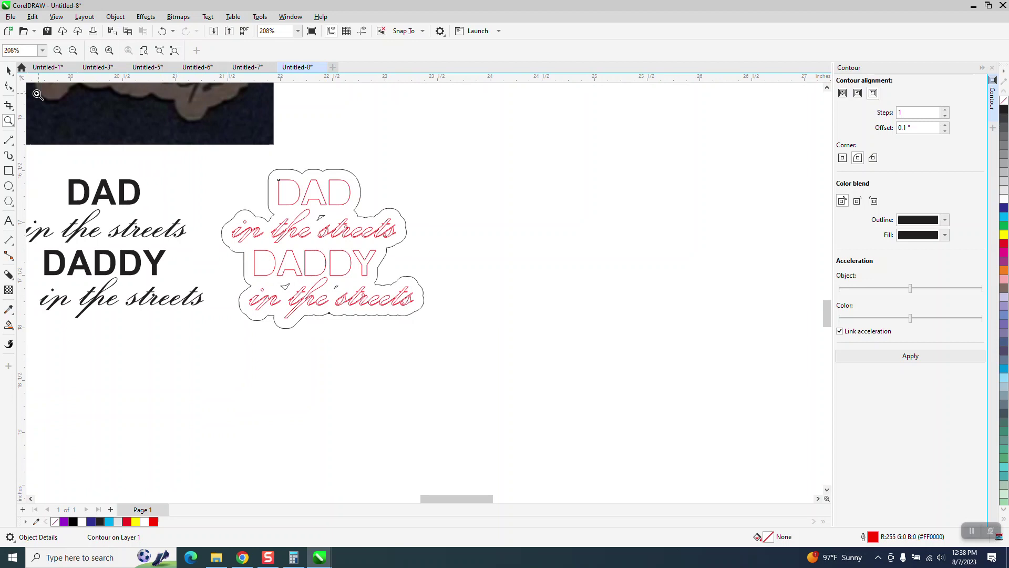
Step: Break the contour apart from the red text and drag the contour outline 2 inches right
left_click(8, 70)
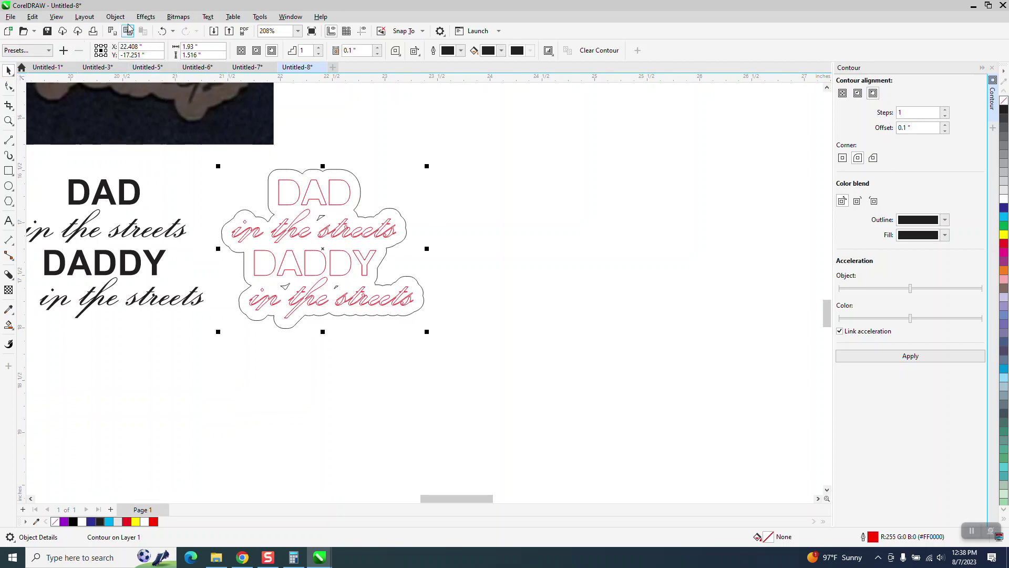
left_click(115, 16)
left_click(158, 261)
left_click(400, 165)
left_click(359, 181)
left_click_drag(359, 181, 570, 180)
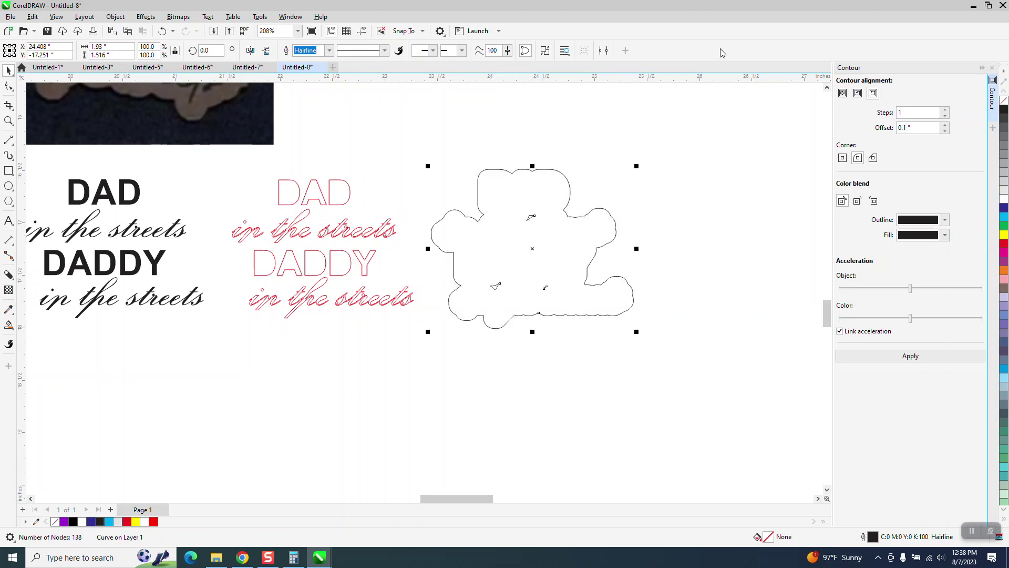
scroll(734, 263, "down", 3)
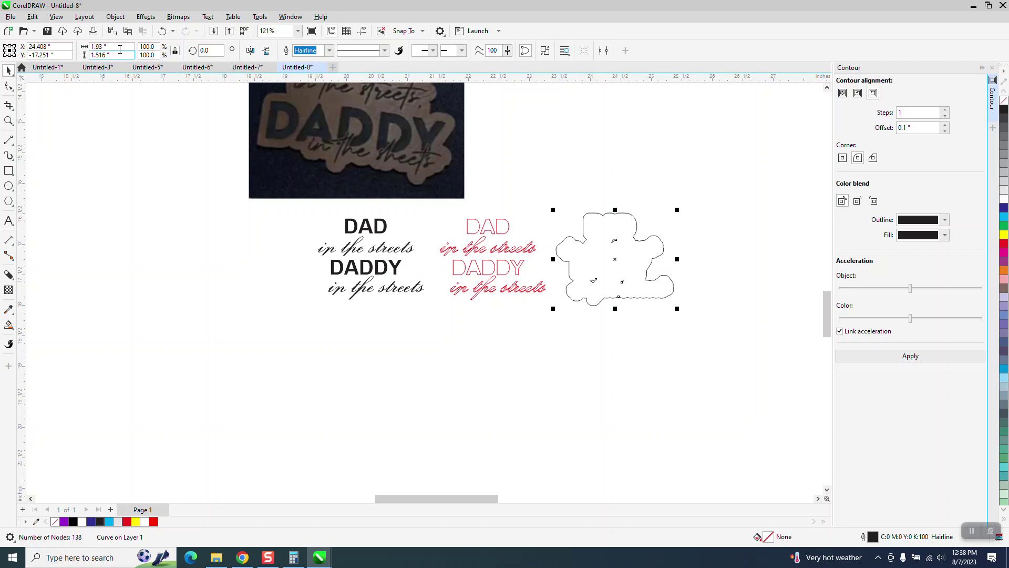
Step: Break the contour curve apart, nudge it around the black text, and delete stray fragments
left_click(115, 17)
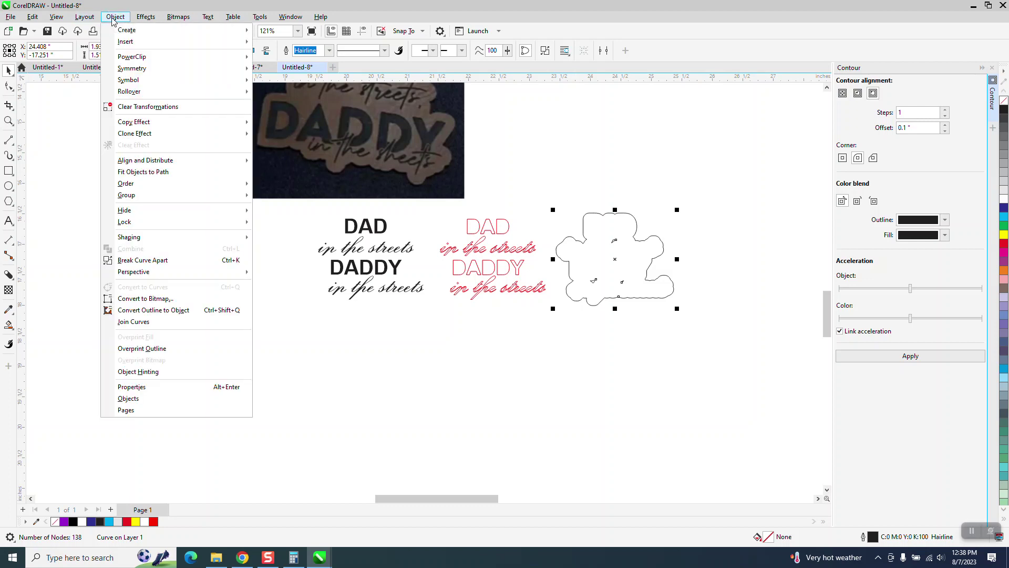
left_click(182, 260)
left_click(544, 298)
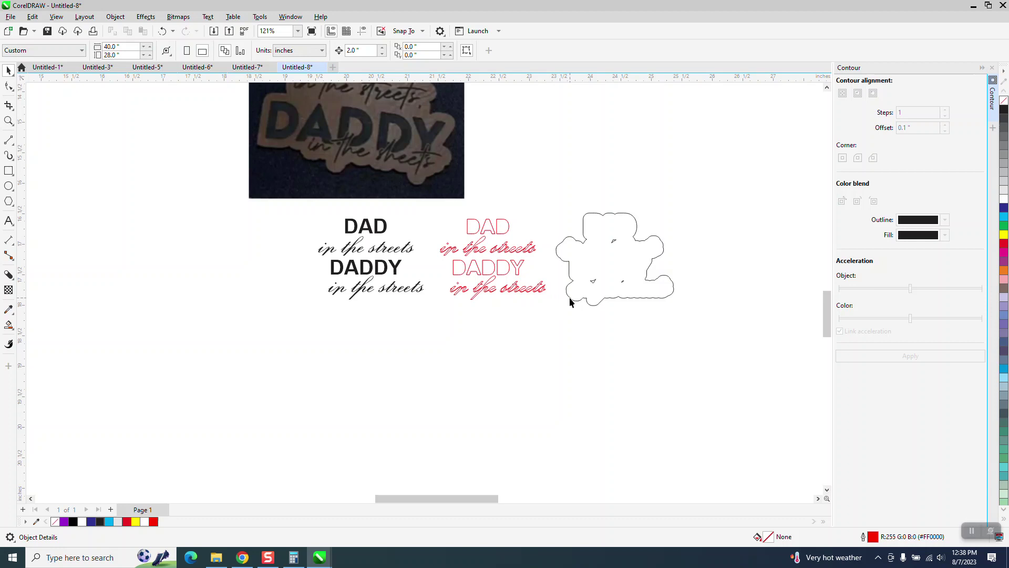
left_click(569, 298)
key("Left")
key("Left")
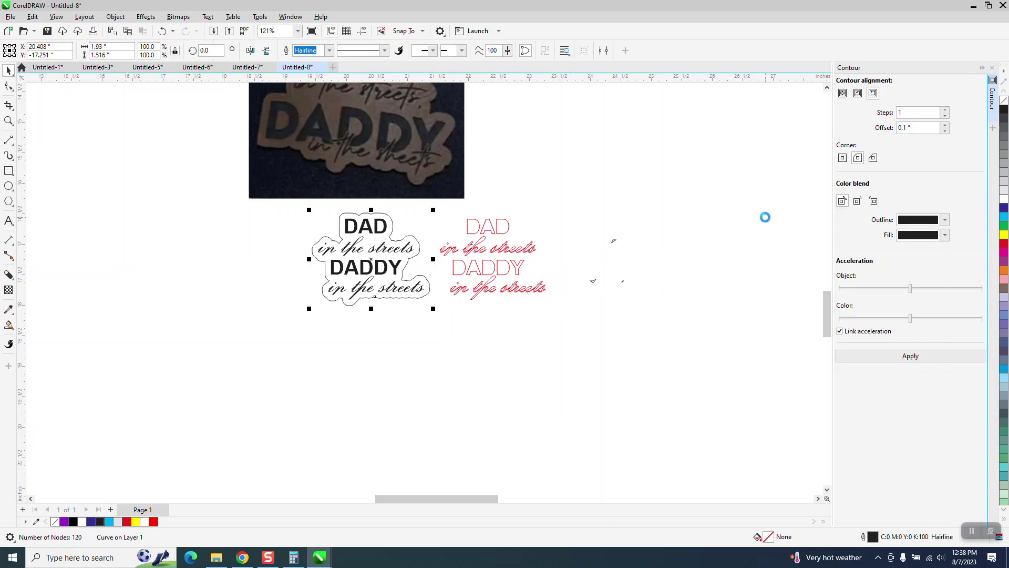
left_click_drag(559, 207, 681, 322)
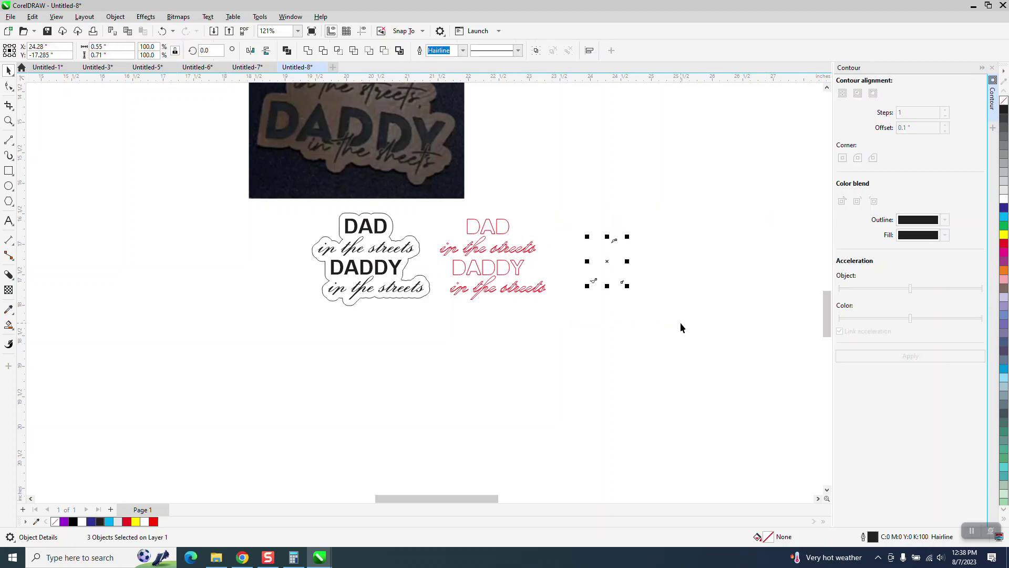
key("Delete")
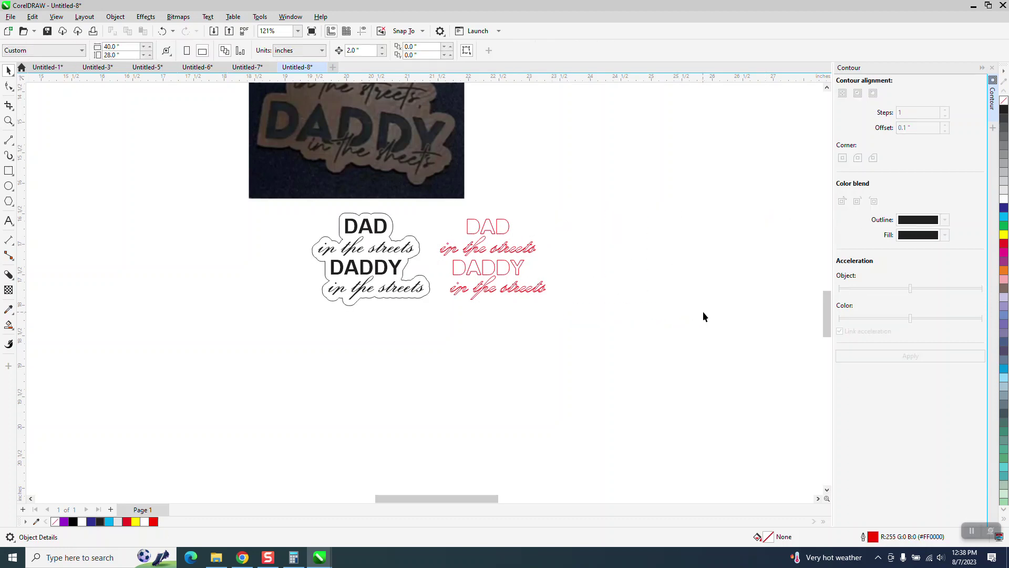
Step: Colour the outline around the black text red, inspect it up close, then remove it
left_click(1004, 245)
left_click(581, 345)
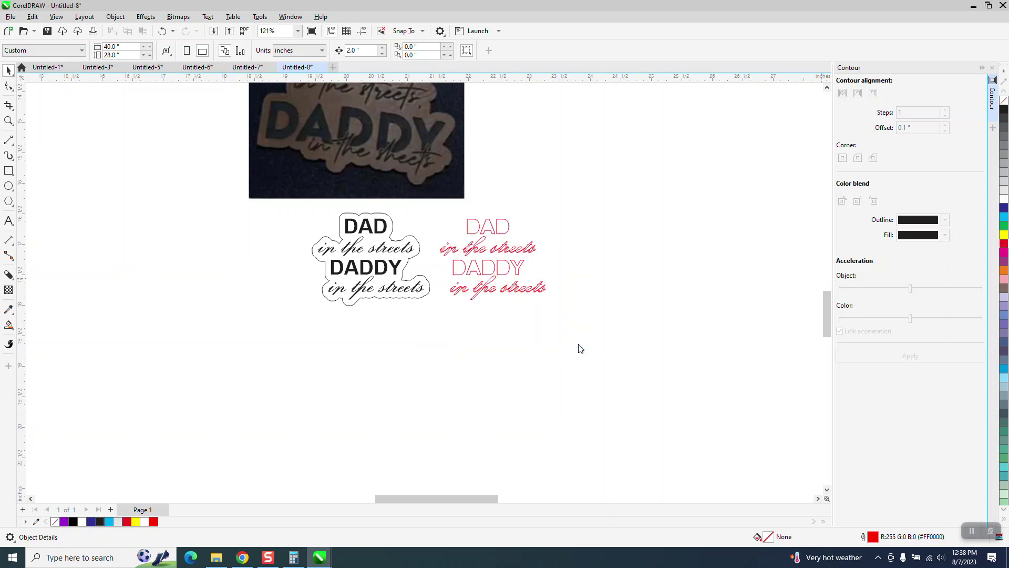
double_click(383, 298)
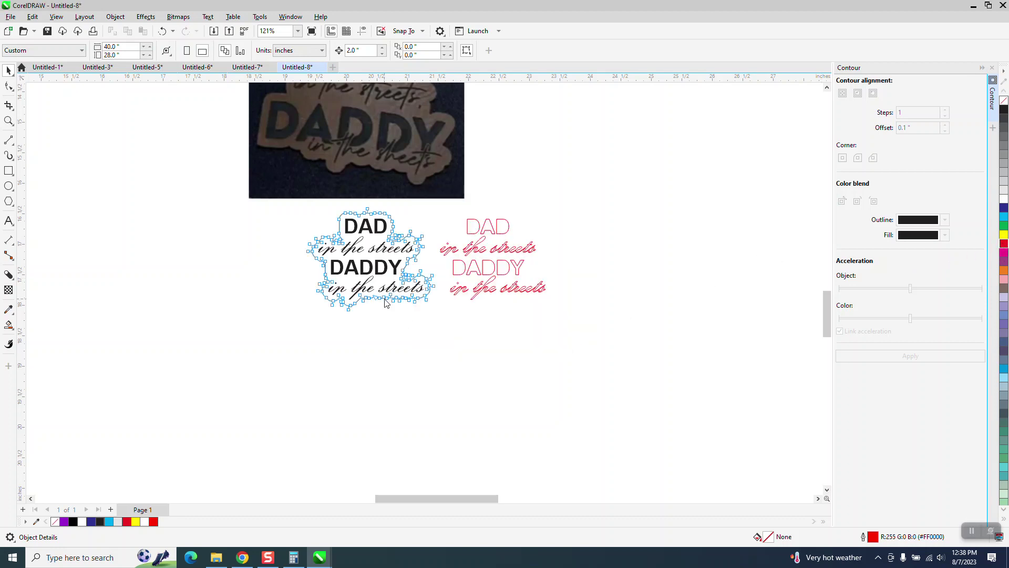
right_click(1006, 245)
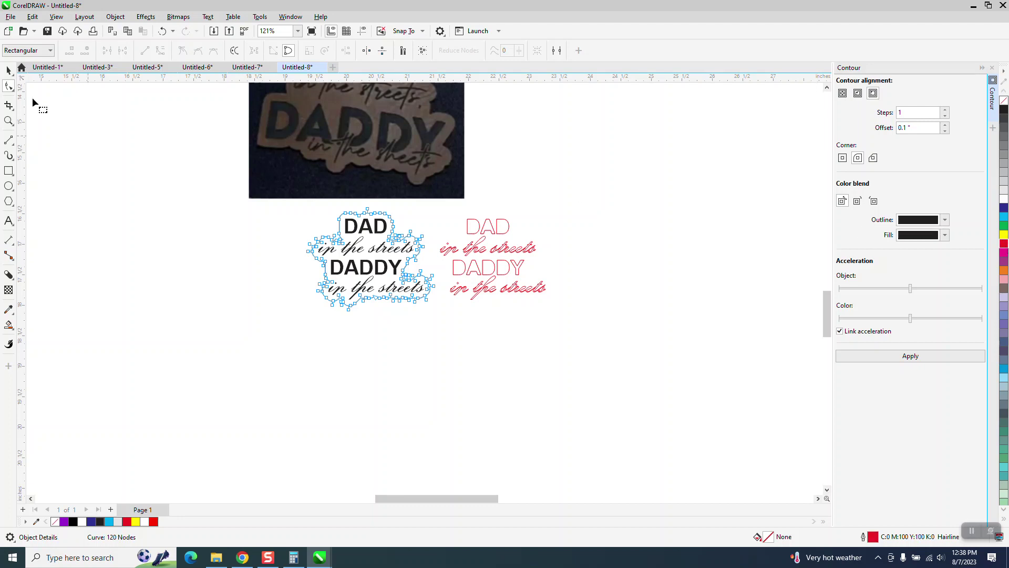
left_click(9, 69)
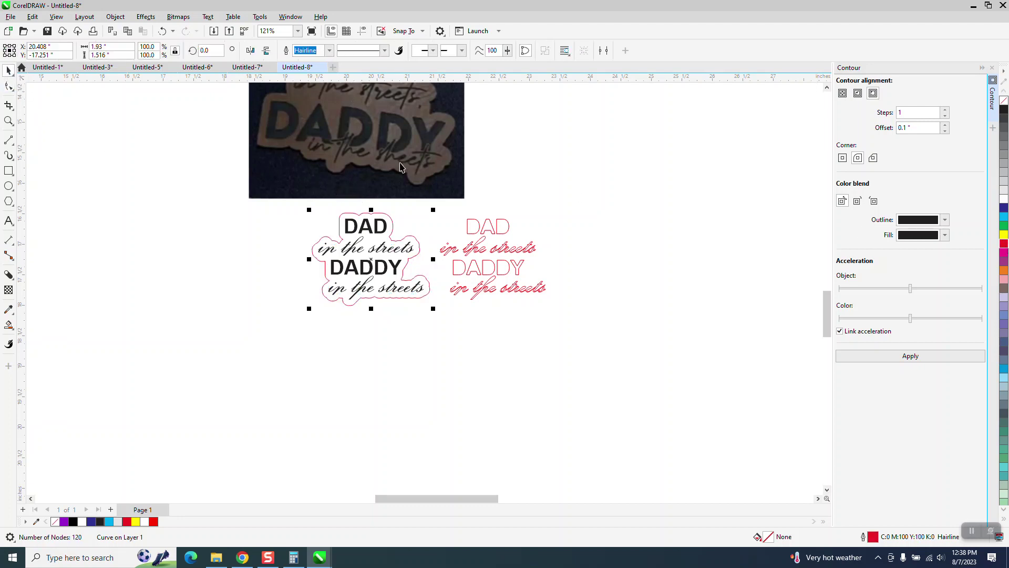
left_click(9, 121)
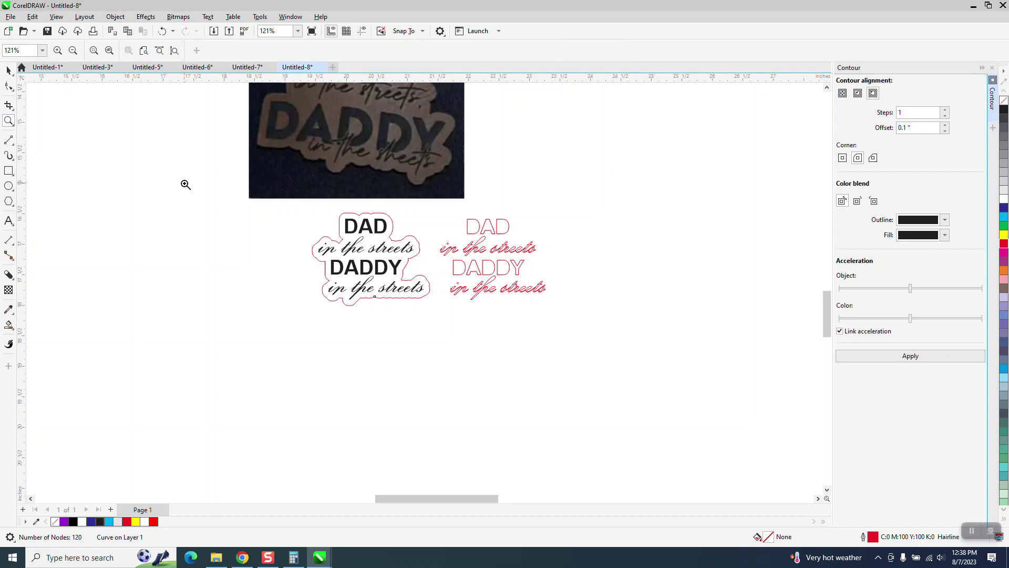
left_click_drag(289, 210, 562, 339)
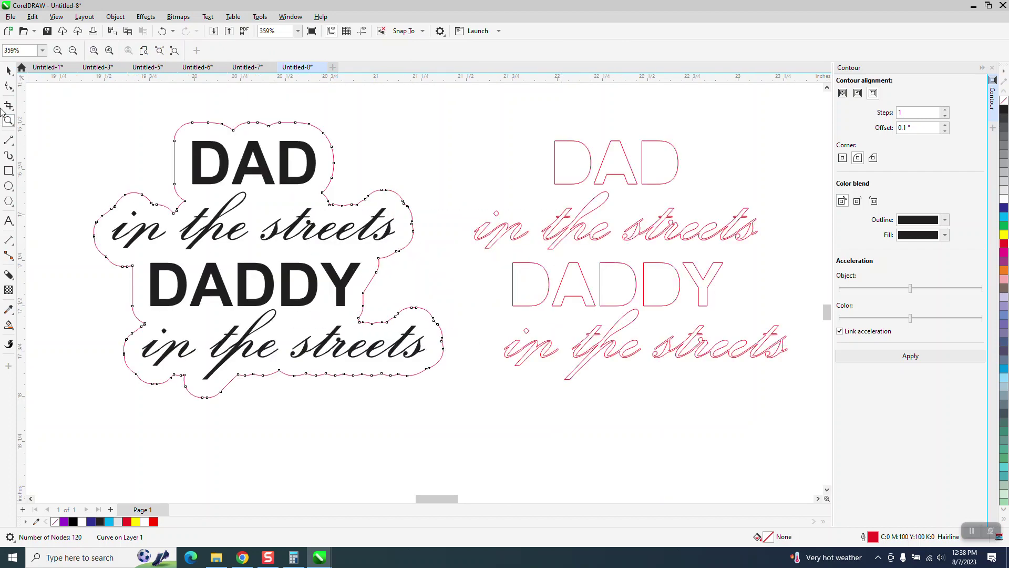
left_click(8, 70)
scroll(264, 155, "down", 1)
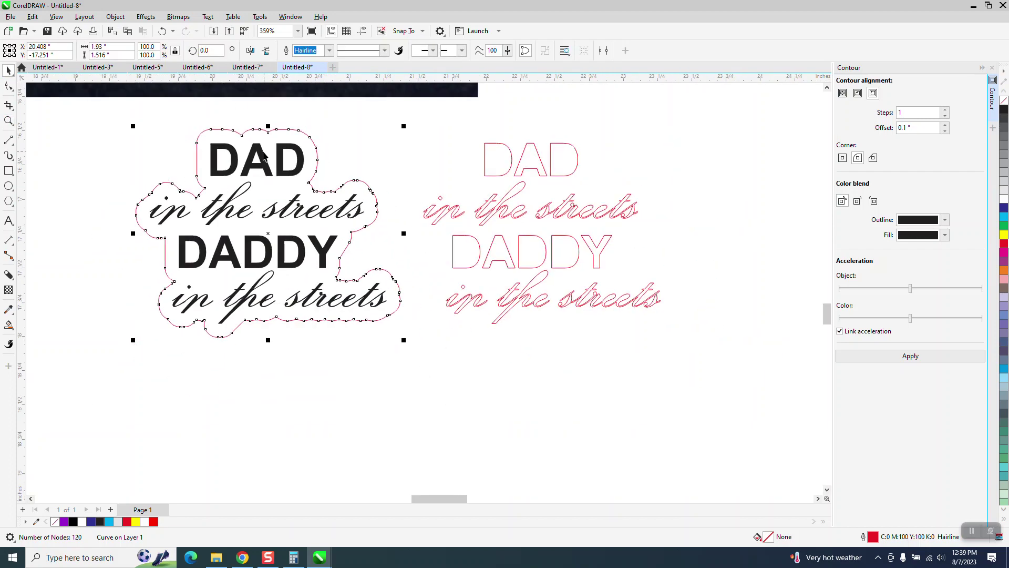
scroll(264, 155, "down", 2)
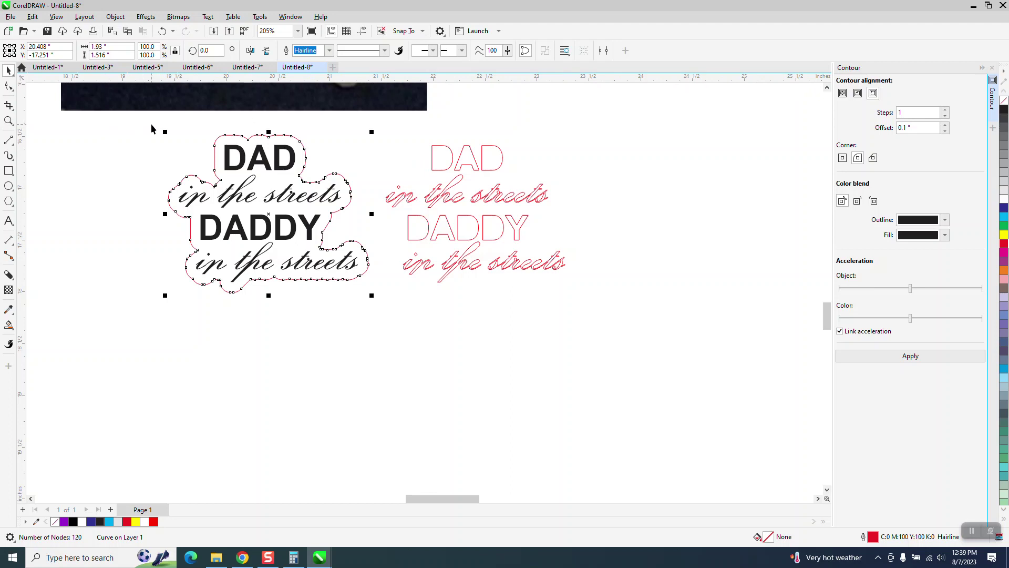
left_click(317, 163)
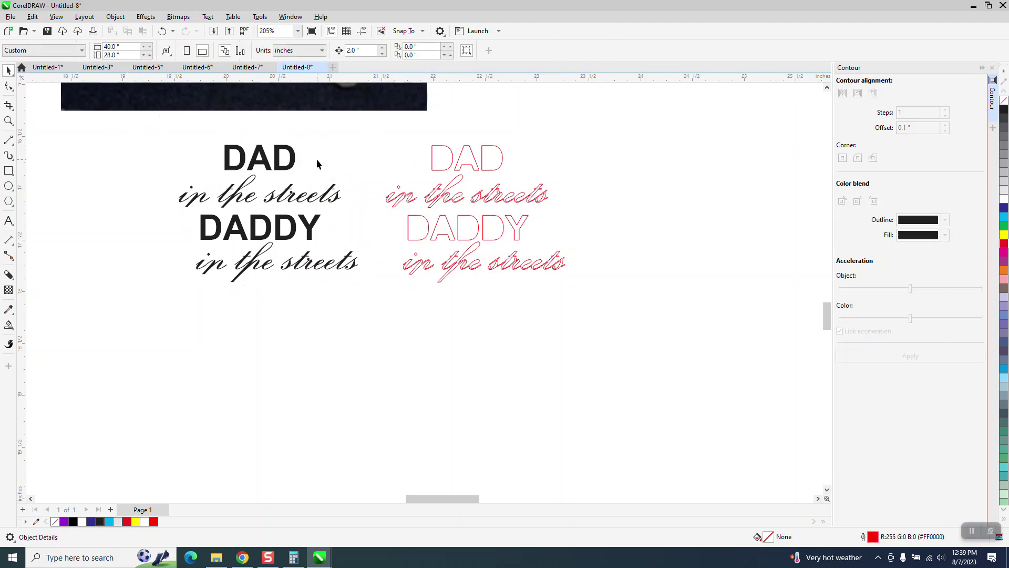
Step: Contour the red text with round corners at a 0.05" offset, discarding a mitered trial
left_click(439, 168)
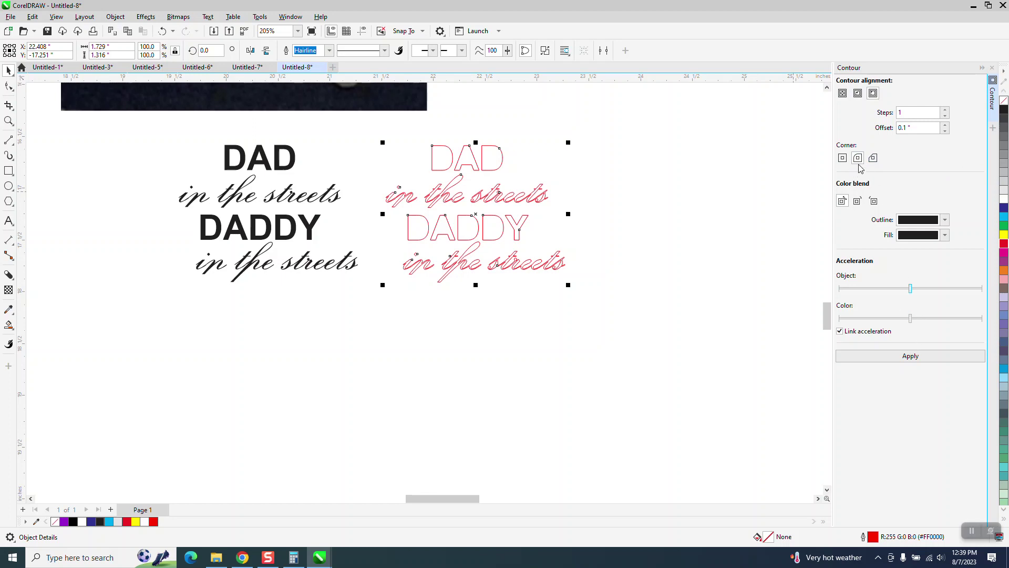
left_click(843, 158)
left_click(909, 356)
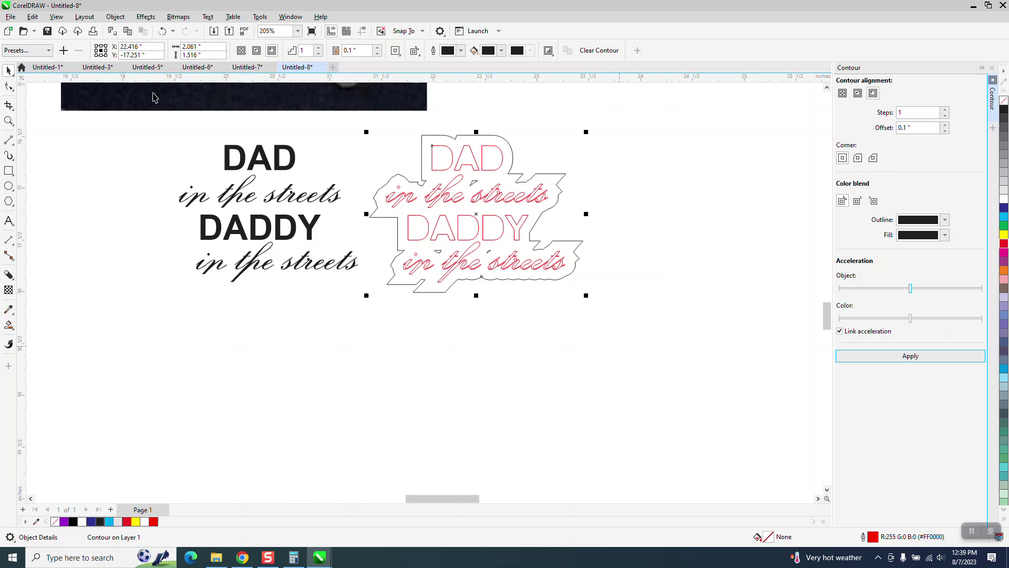
left_click(162, 32)
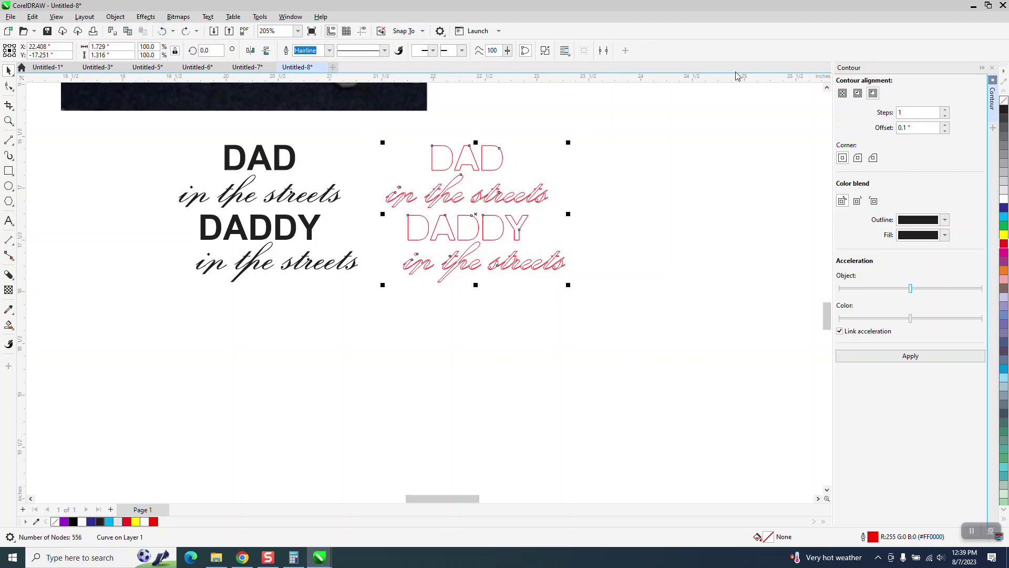
left_click(858, 158)
double_click(914, 128)
type(".05")
left_click(926, 356)
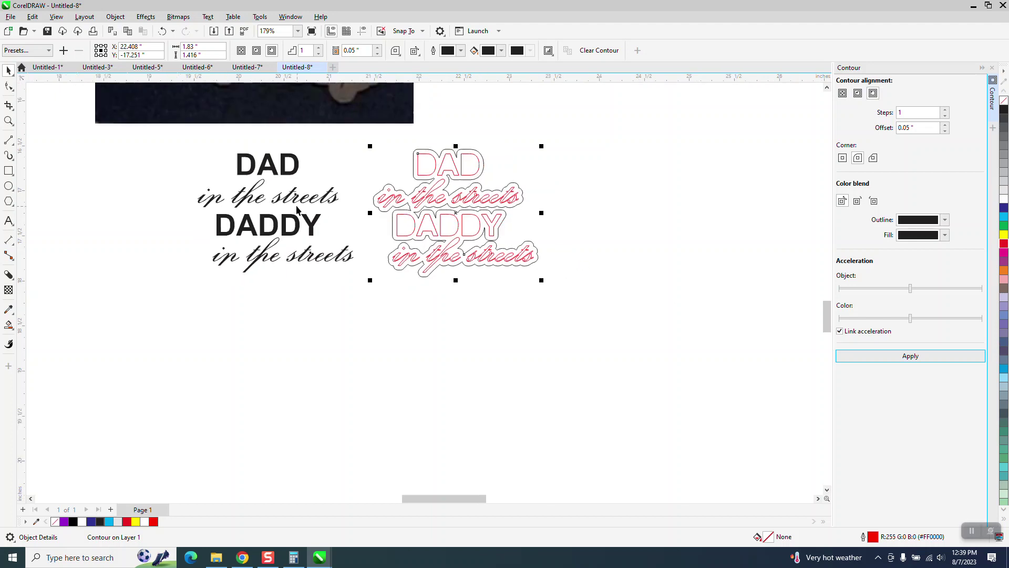
Step: Revert the 0.05" contour and reapply the red text's contour at a 0.1" offset
scroll(320, 205, "down", 1)
left_click(115, 16)
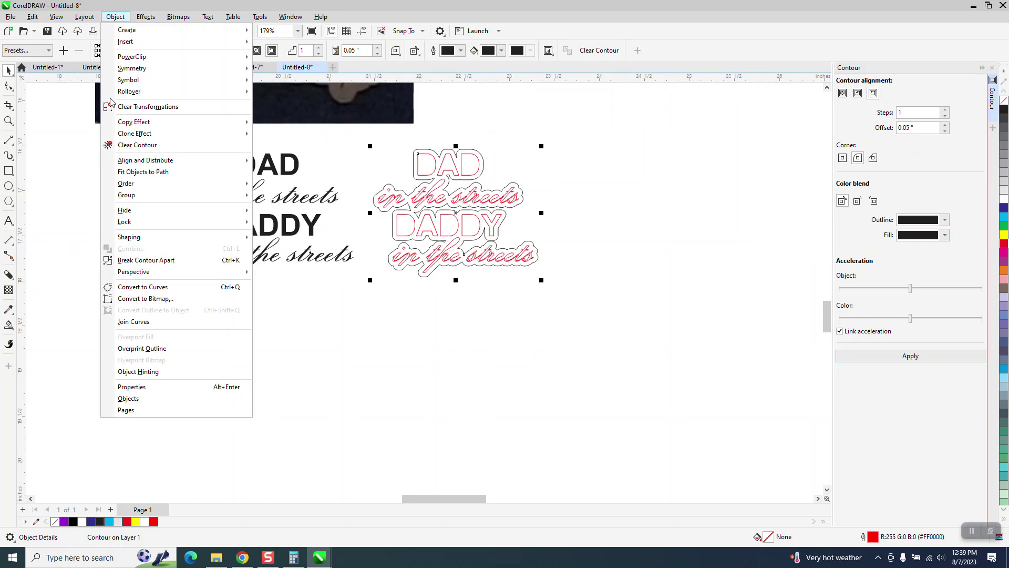
left_click(167, 260)
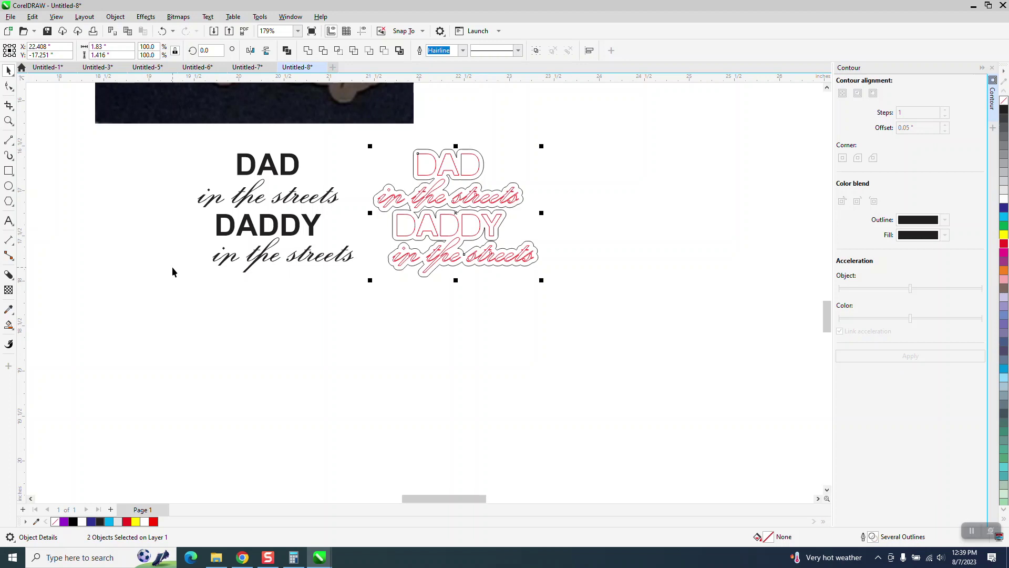
left_click(162, 31)
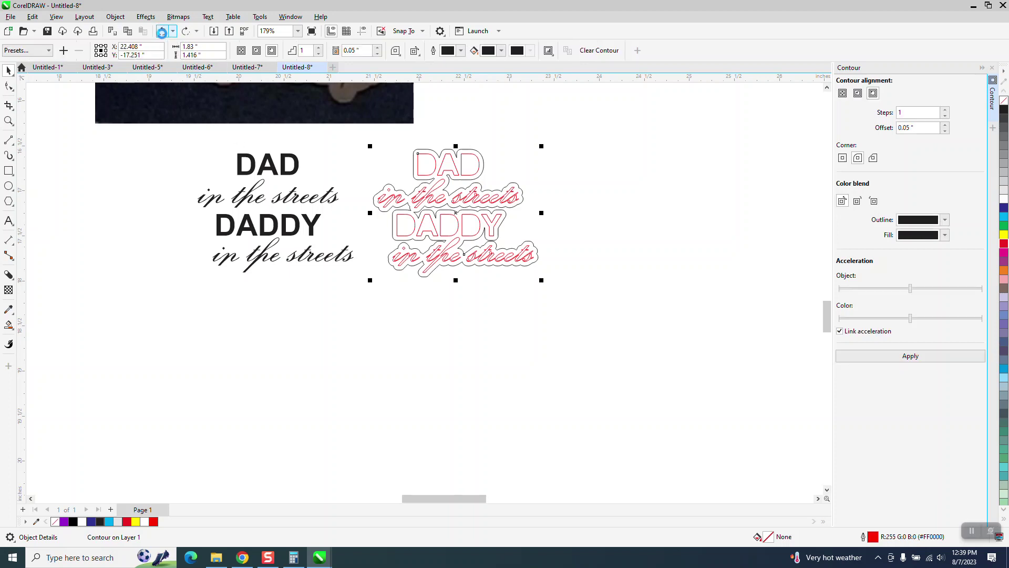
left_click(162, 31)
left_click(915, 127)
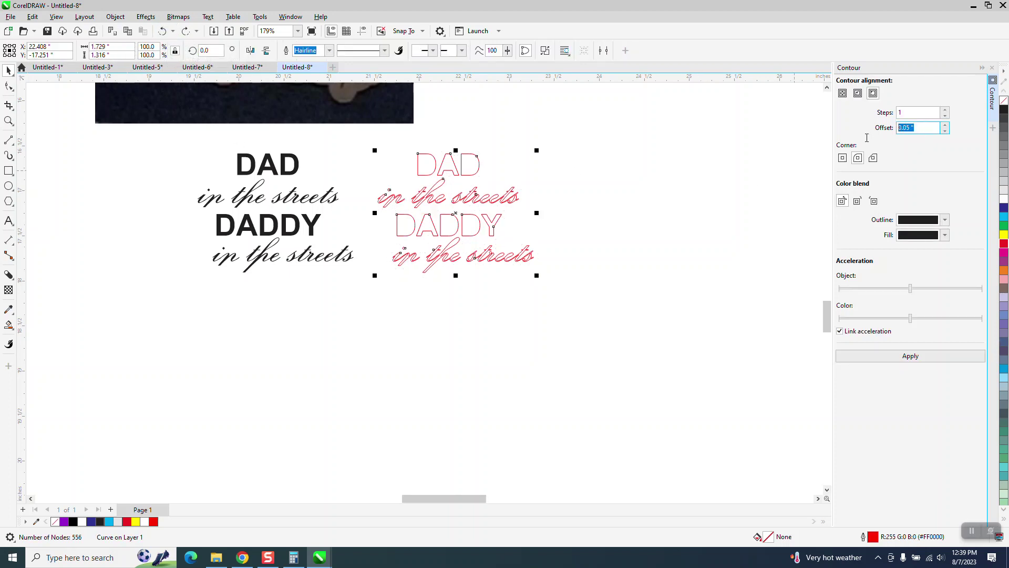
type(".1")
left_click(910, 355)
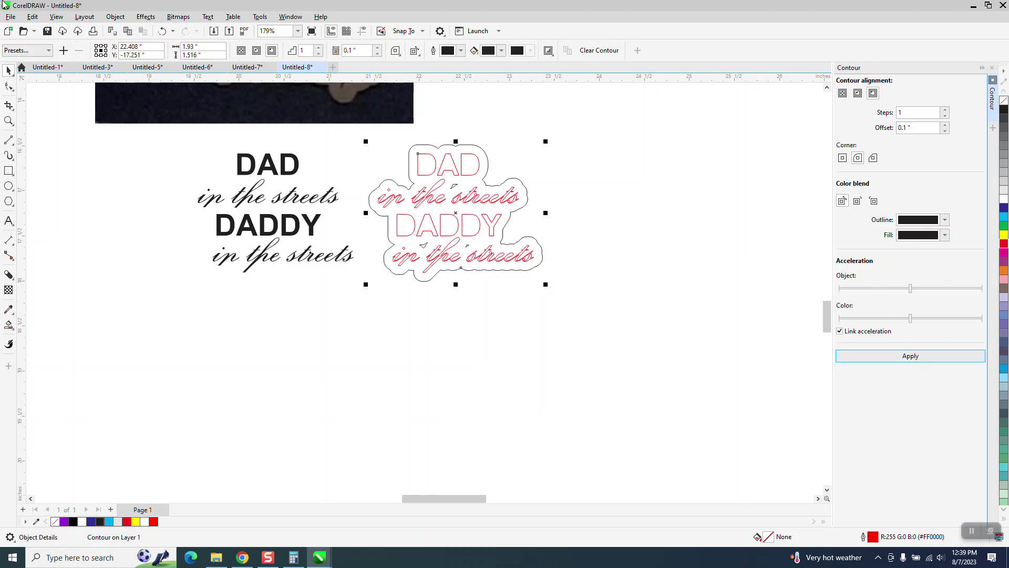
Step: Break the 0.1" contour away from the red text and shift the contour outline right
left_click(115, 17)
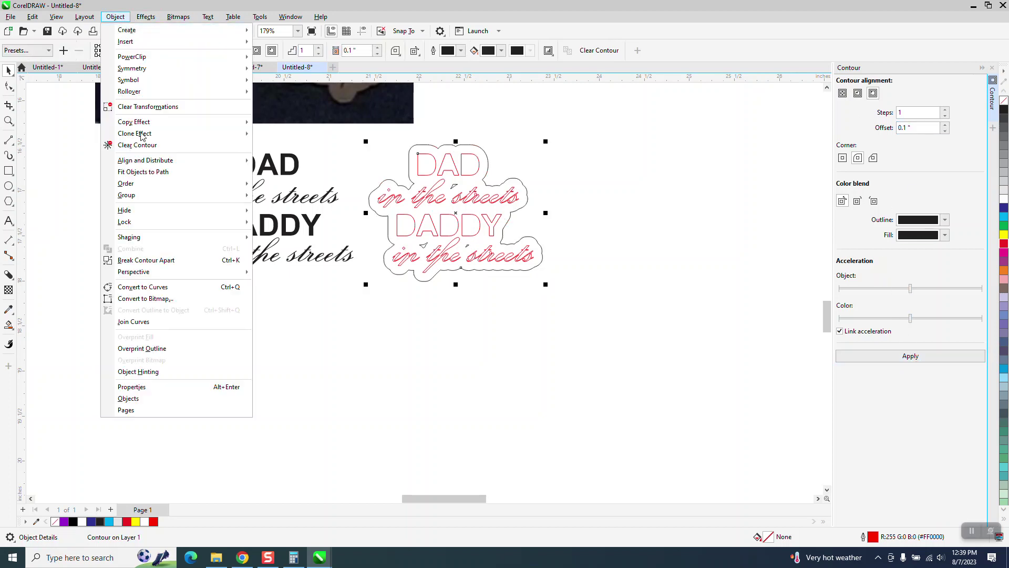
left_click(146, 261)
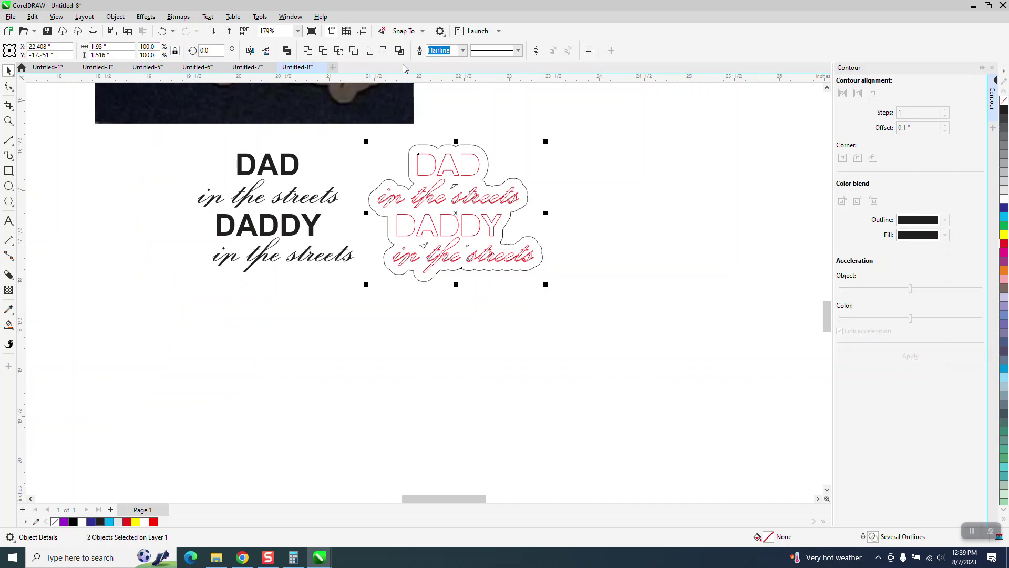
key("shift+Right")
key("shift+Right")
key("shift+Right")
key("shift+Right")
key("shift+Right")
key("shift+Right")
key("shift+Right")
key("shift+Right")
key("shift+Right")
key("shift+Right")
key("Left")
left_click(558, 129)
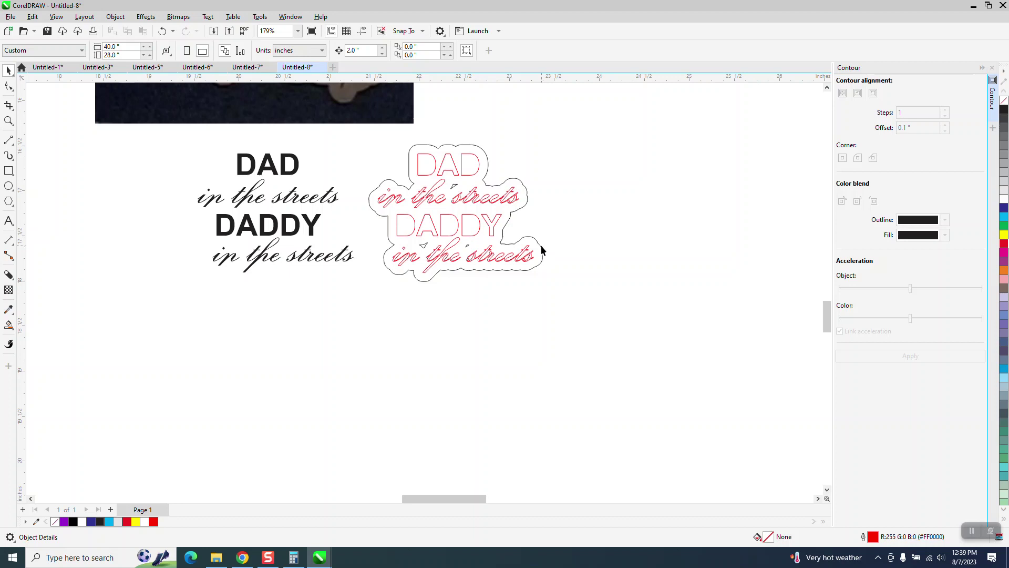
left_click(539, 246)
key("ctrl+k")
key("Right")
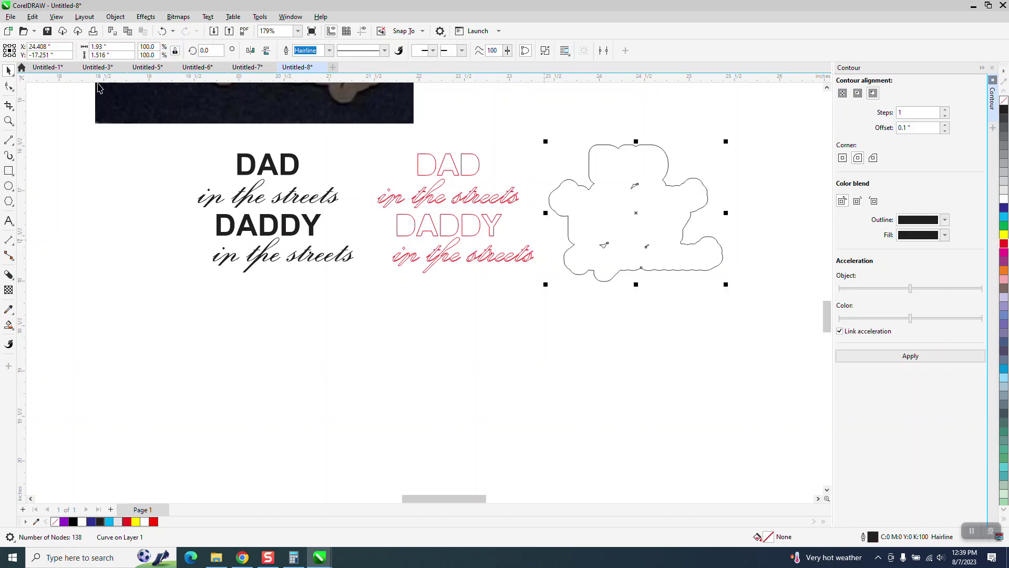
Step: Split the contour into pieces, place the outer outline below the text, and delete leftover fragments
left_click(113, 17)
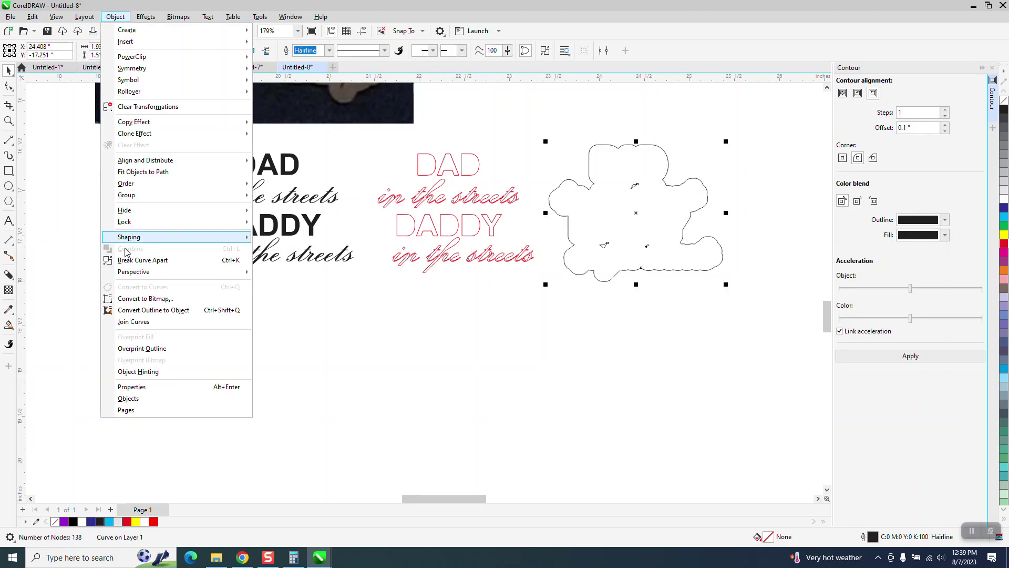
left_click(133, 260)
left_click(524, 298)
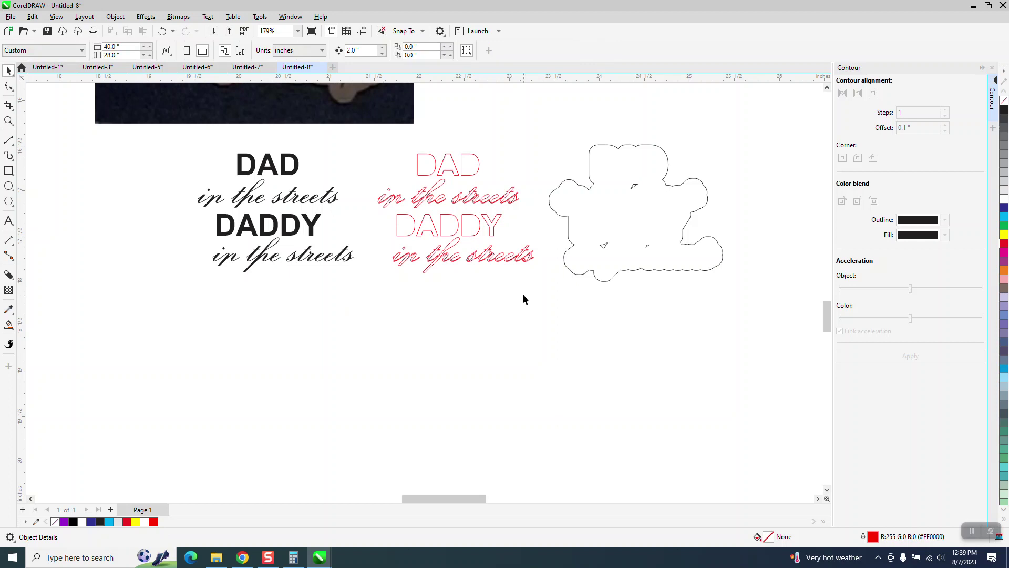
left_click(602, 283)
key("Left")
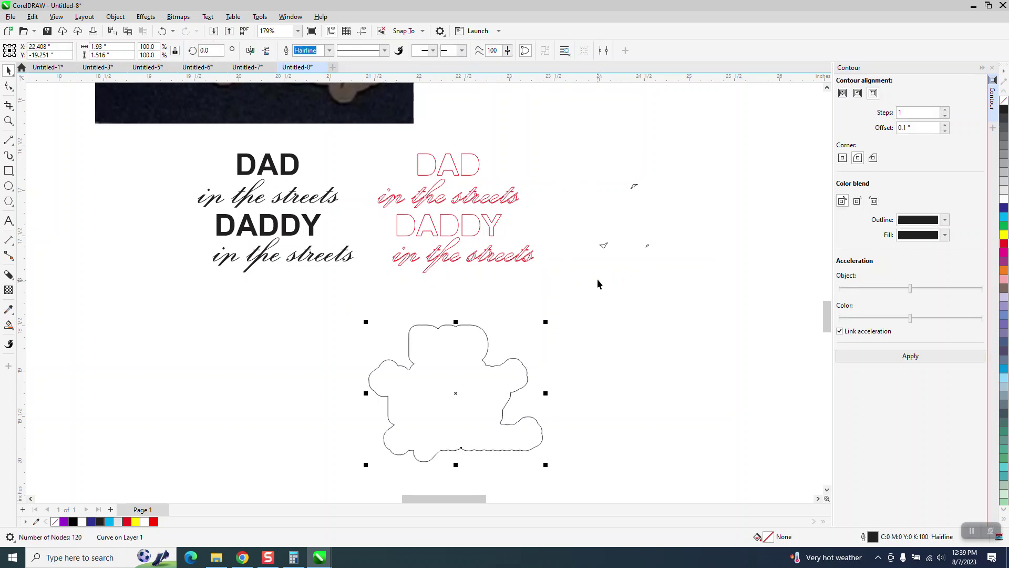
left_click_drag(581, 143, 705, 285)
key("Delete")
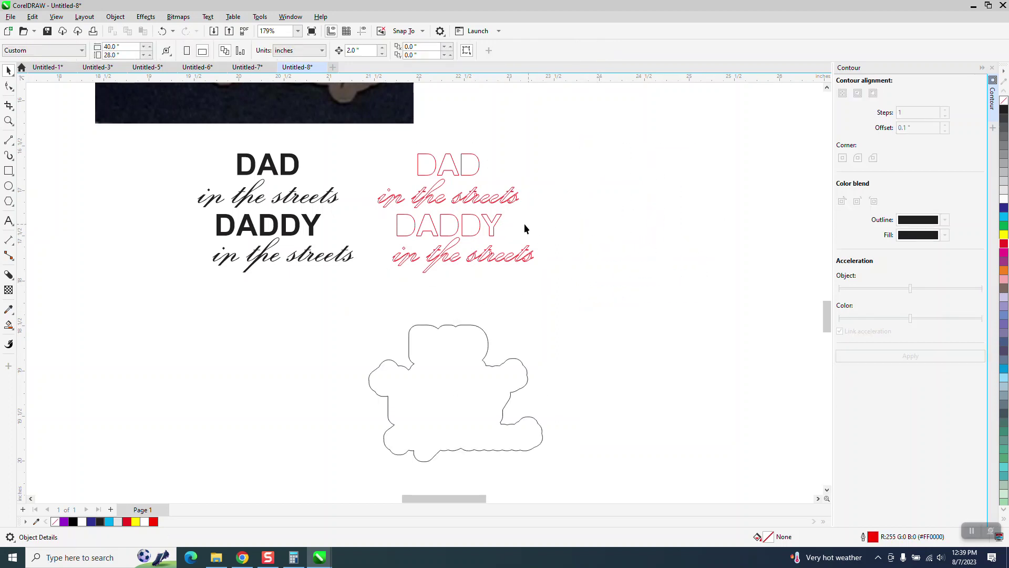
Step: Apply a 0.05" contour to the red lettering, break it off, and shift it 2 inches right
left_click(495, 228)
left_click_drag(912, 127, 875, 128)
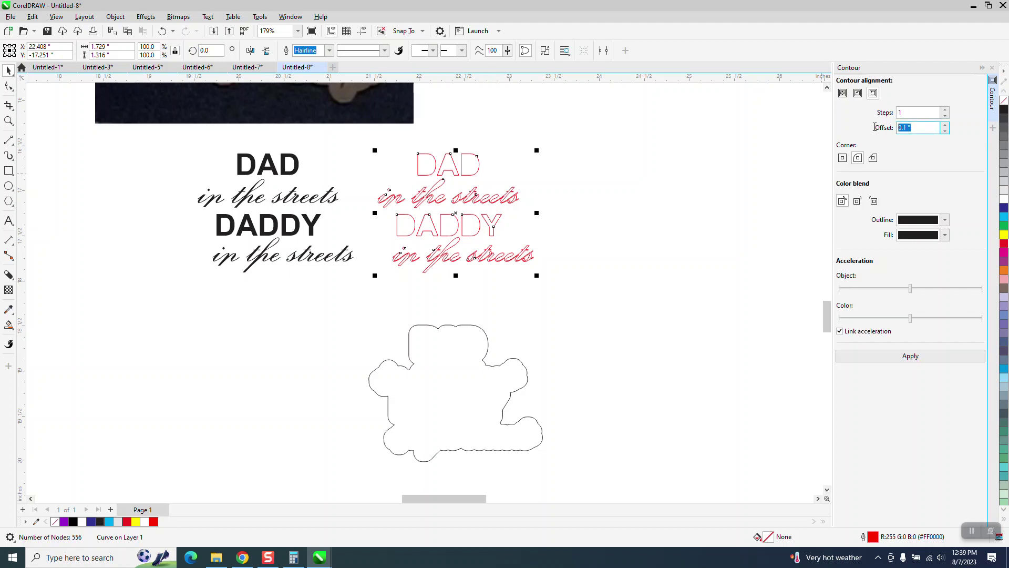
type(".05")
left_click(910, 355)
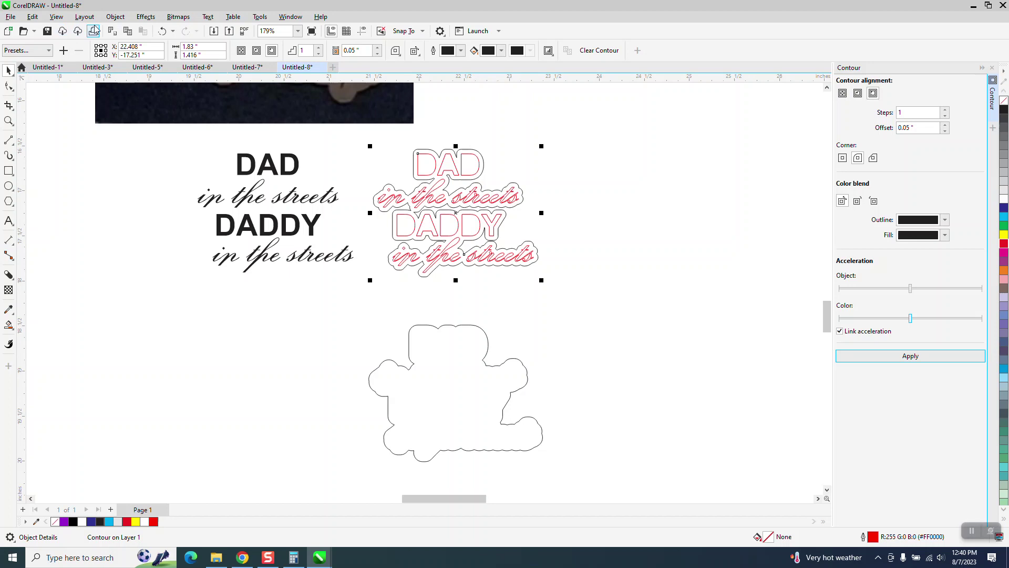
left_click(115, 17)
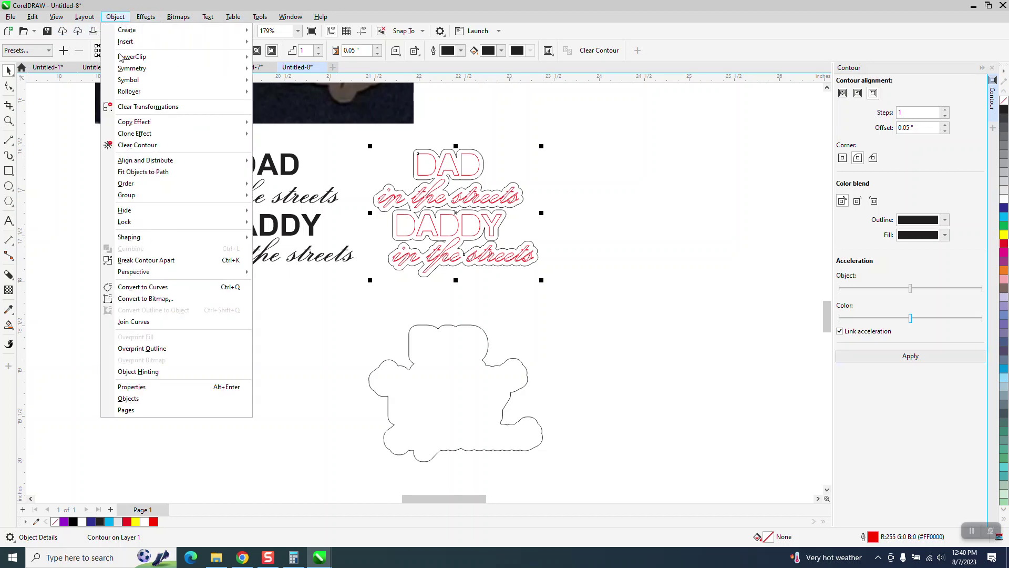
left_click(158, 260)
left_click(420, 287)
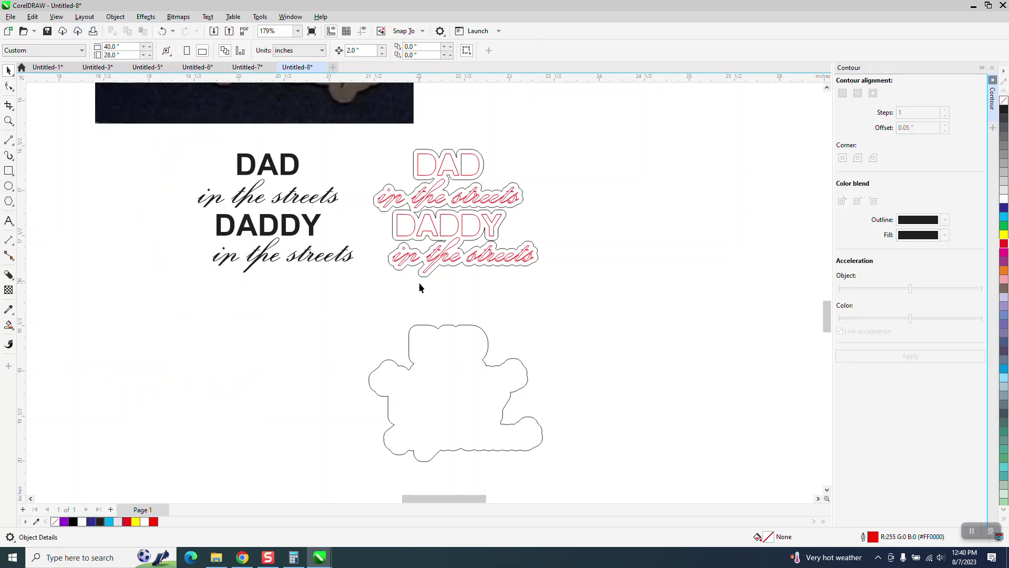
left_click(450, 265)
key("shift+Right")
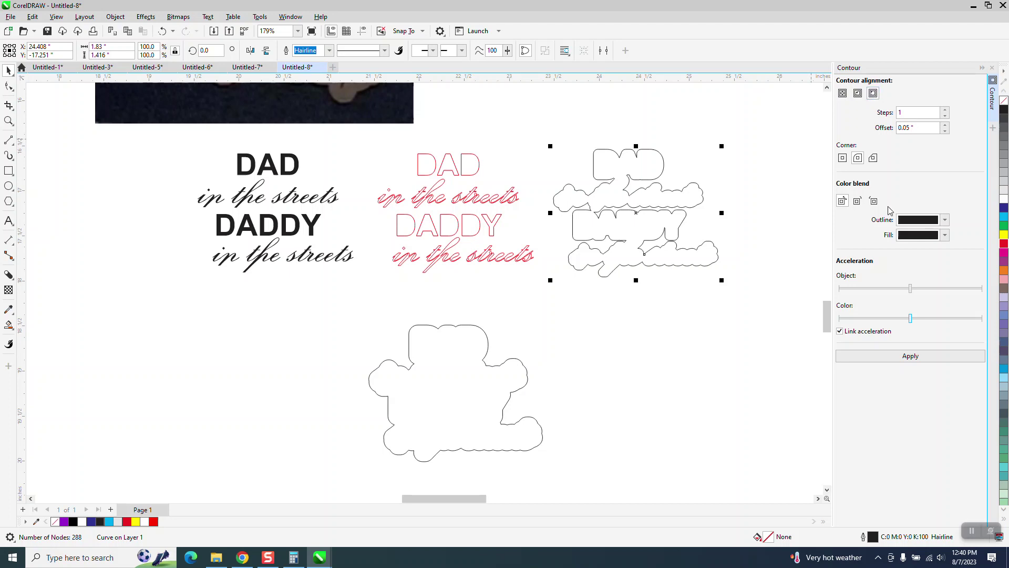
Step: Contour that curve again, break the new contour off, and move it 2 inches down
left_click(911, 357)
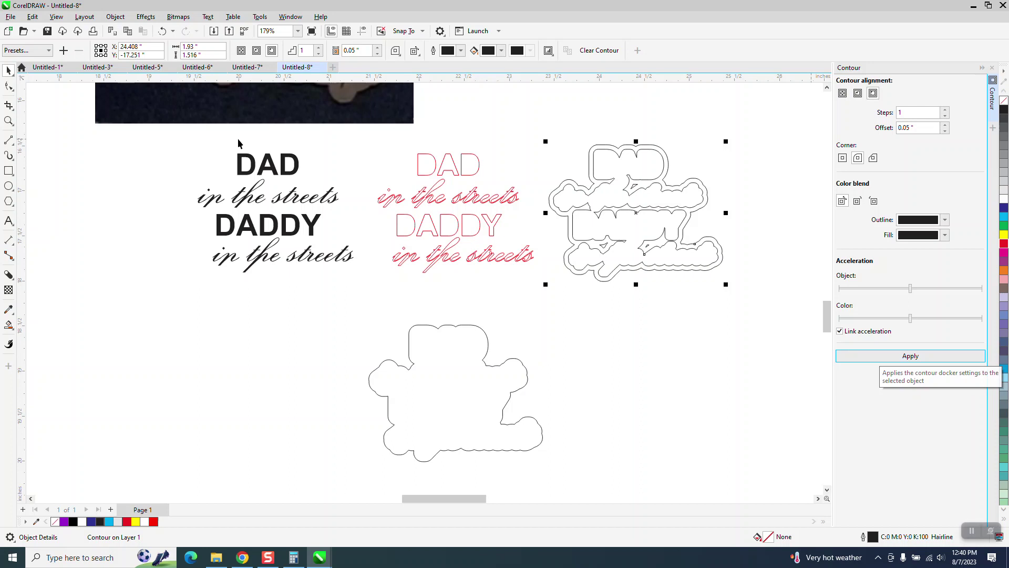
left_click(115, 16)
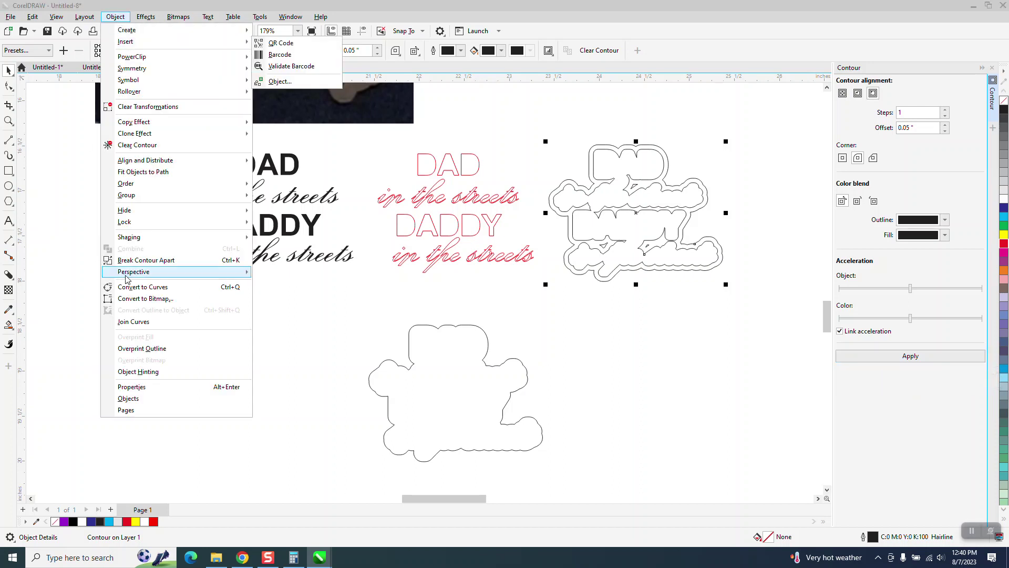
left_click(147, 260)
left_click(735, 359)
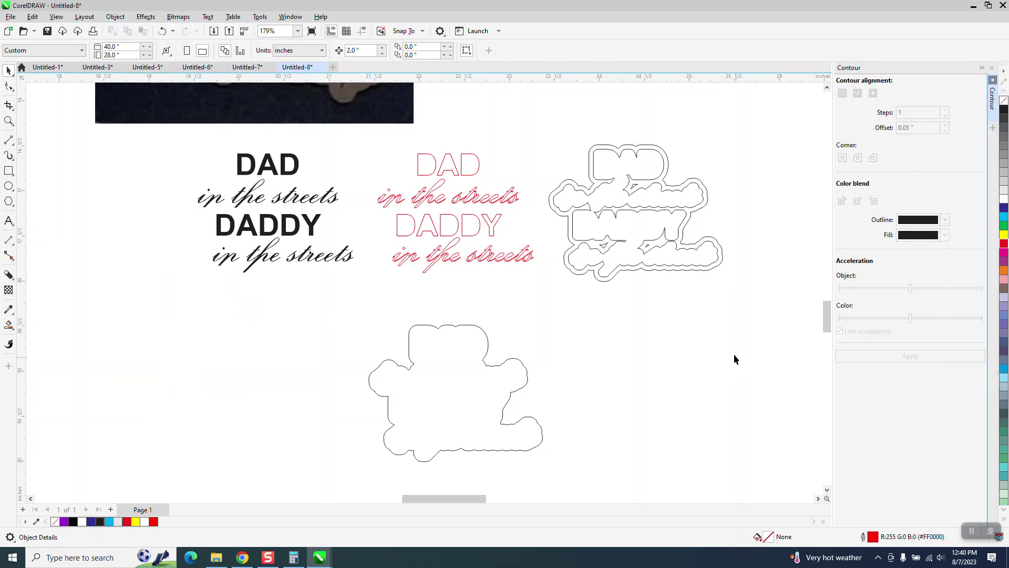
left_click(601, 280)
key("Down")
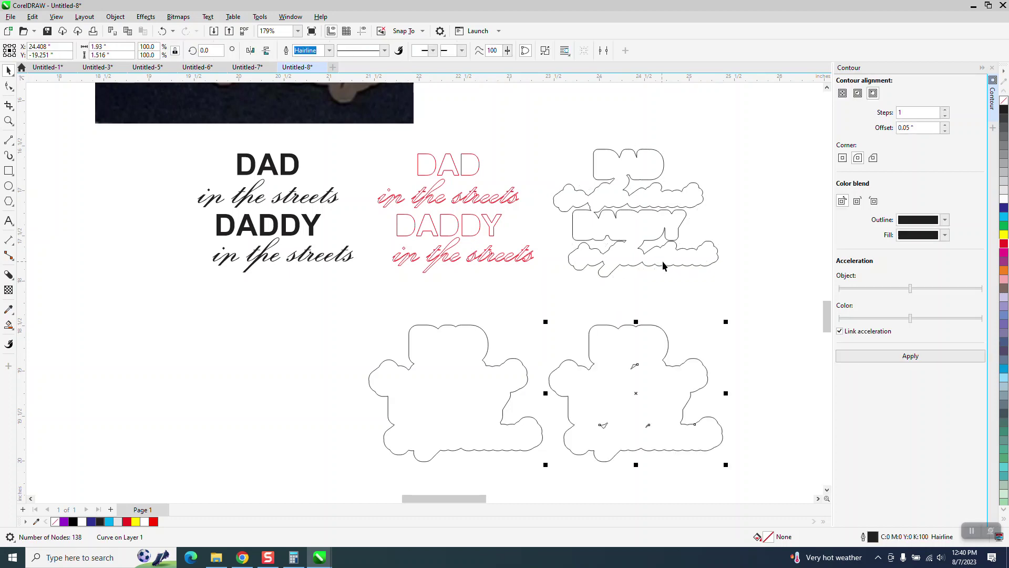
Step: Split the outer outline, delete its small inner pieces, try it in red, then delete it
left_click(116, 17)
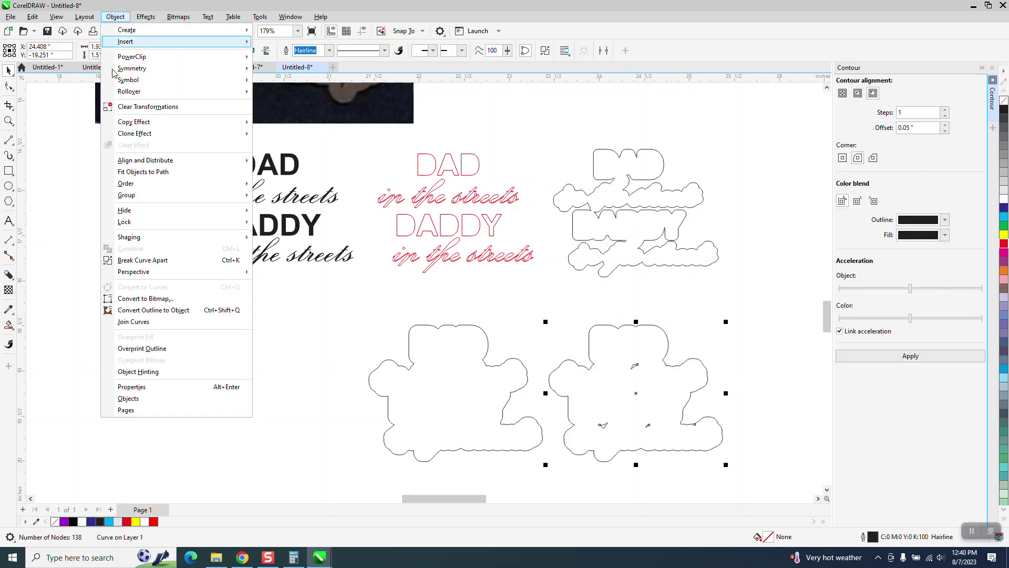
left_click(158, 259)
left_click(606, 320)
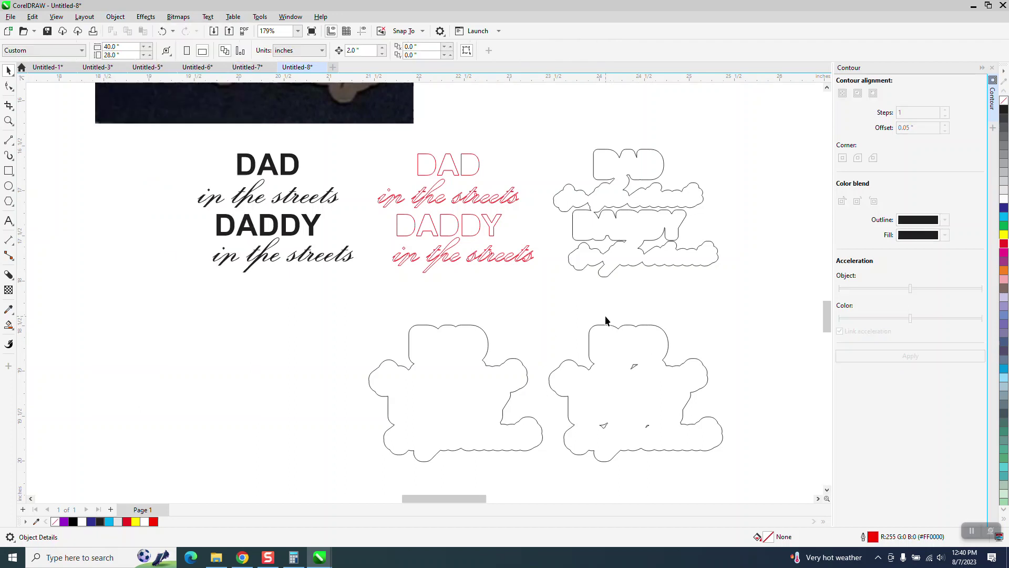
left_click_drag(560, 316, 662, 441)
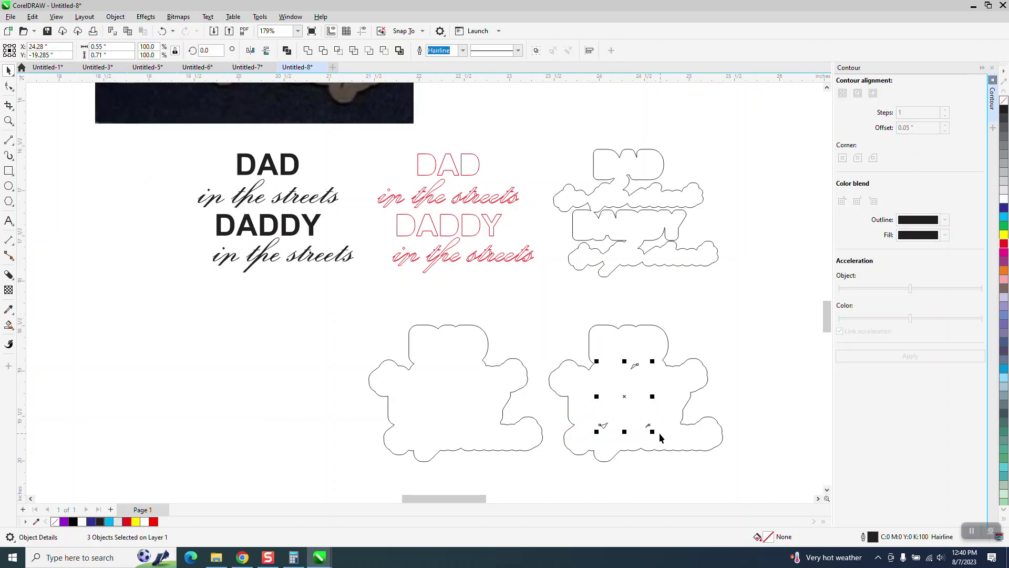
key("Delete")
left_click(656, 400)
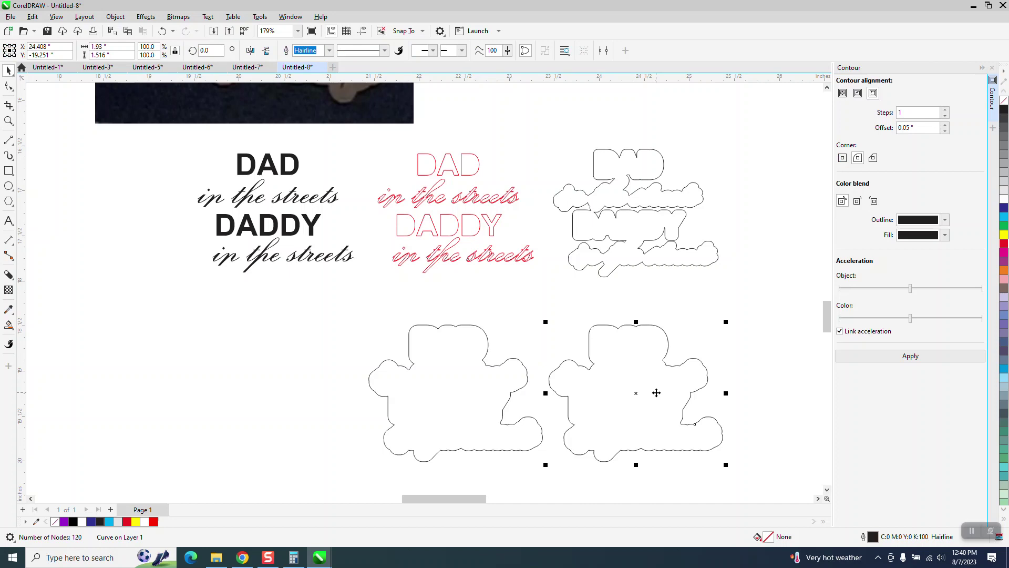
right_click(1003, 243)
key("Left")
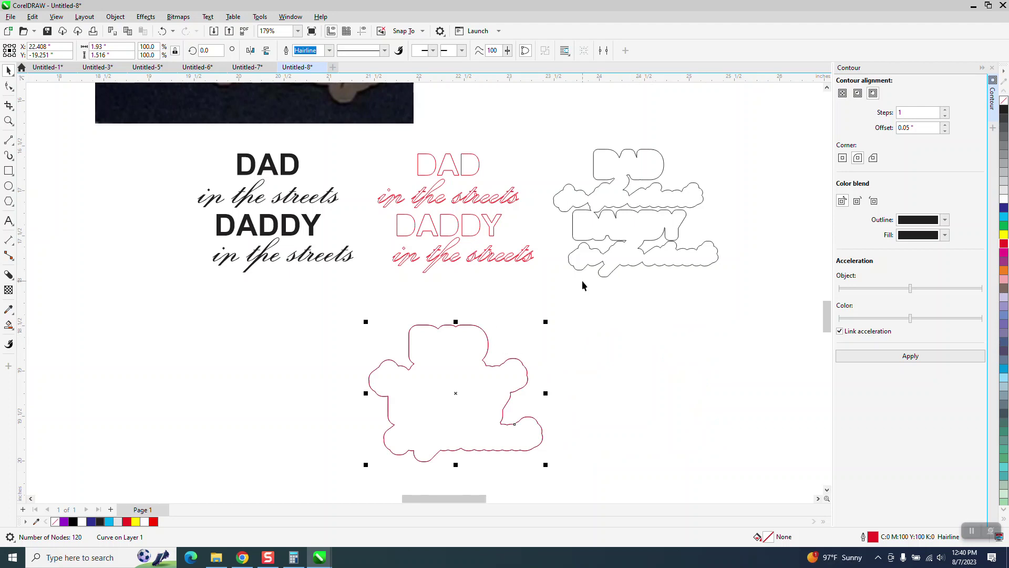
left_click(163, 32)
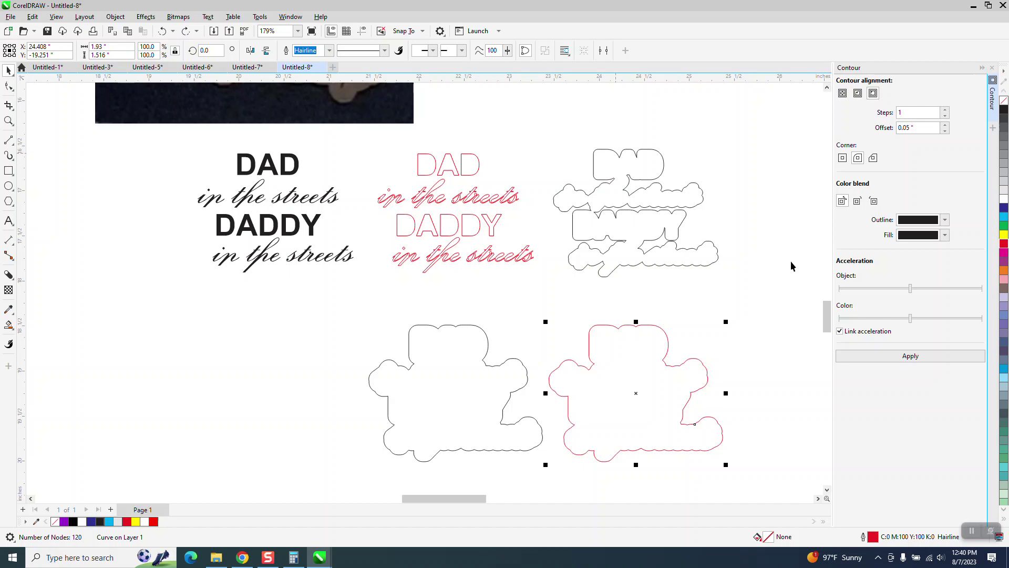
key("Delete")
Step: Try a 0.1" contour offset on the upper contour curve, then undo it
left_click(647, 241)
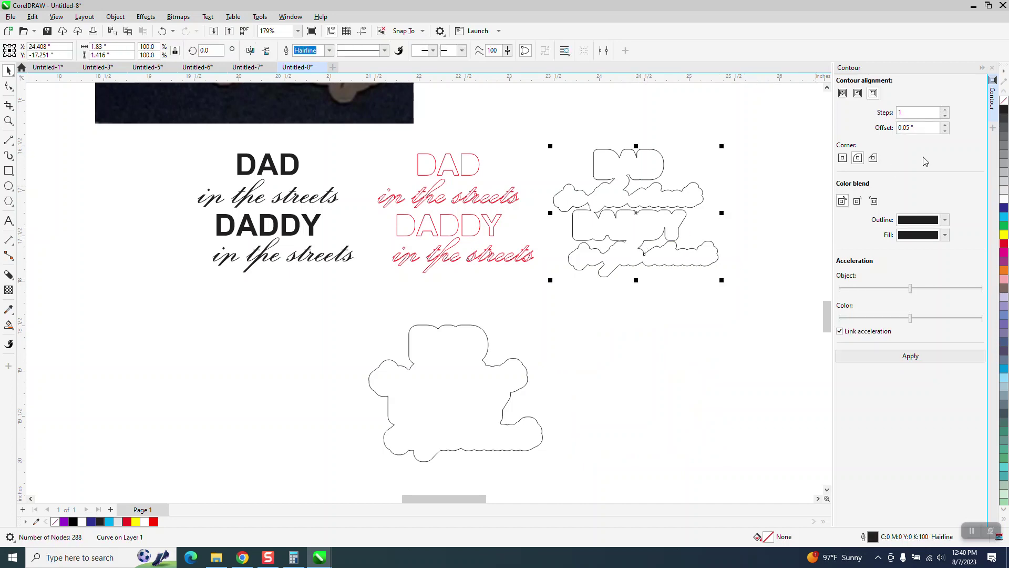
left_click(921, 128)
type(".1")
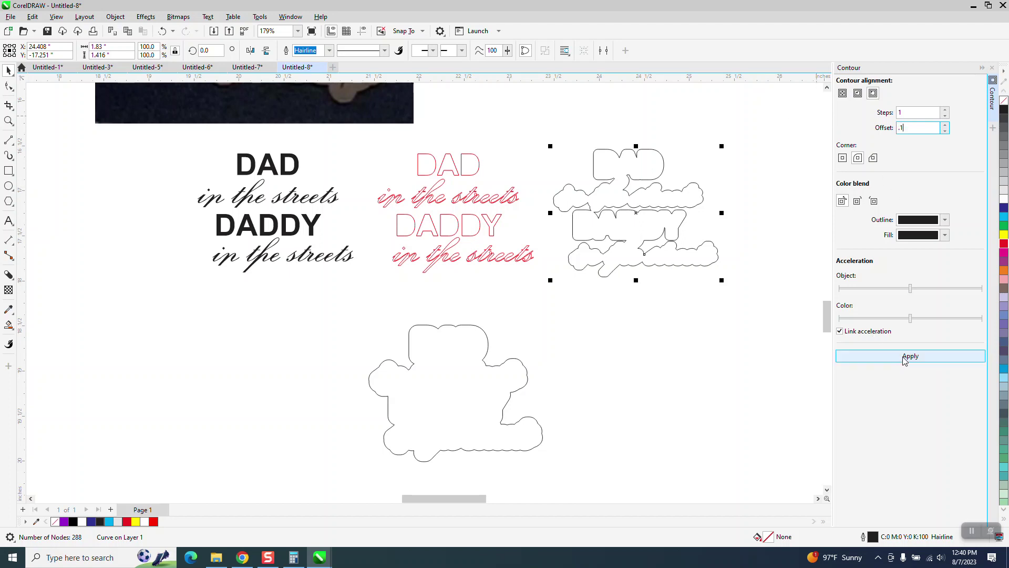
left_click(904, 358)
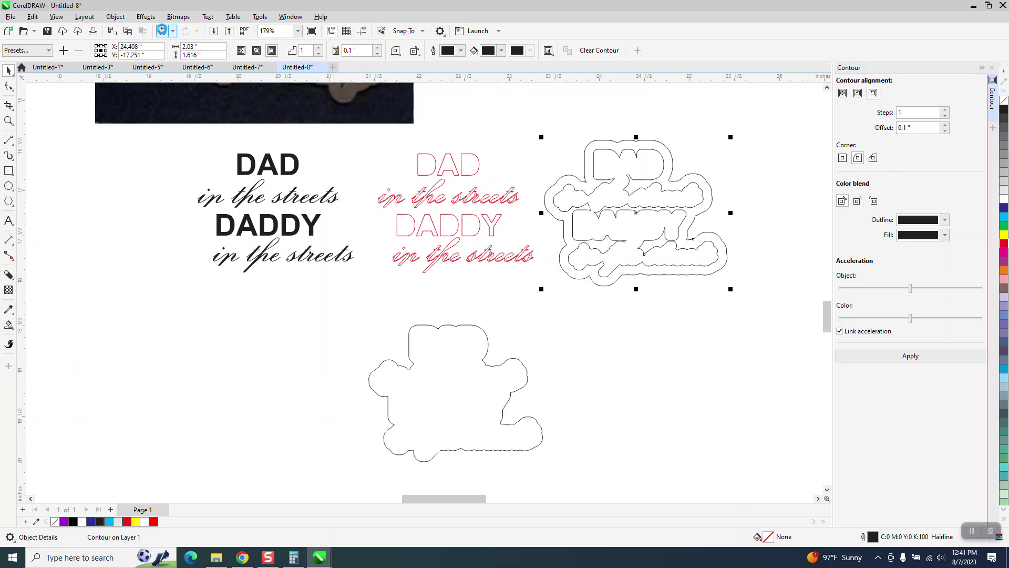
left_click(162, 31)
Step: Try a 0.02" contour offset instead, then undo it
left_click_drag(924, 129, 868, 136)
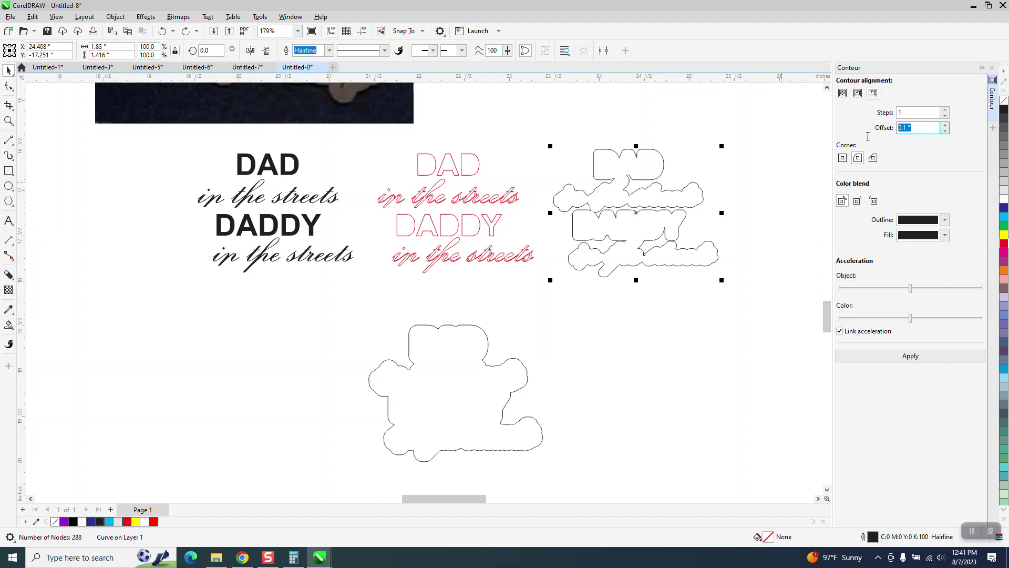
type(".02")
left_click(920, 356)
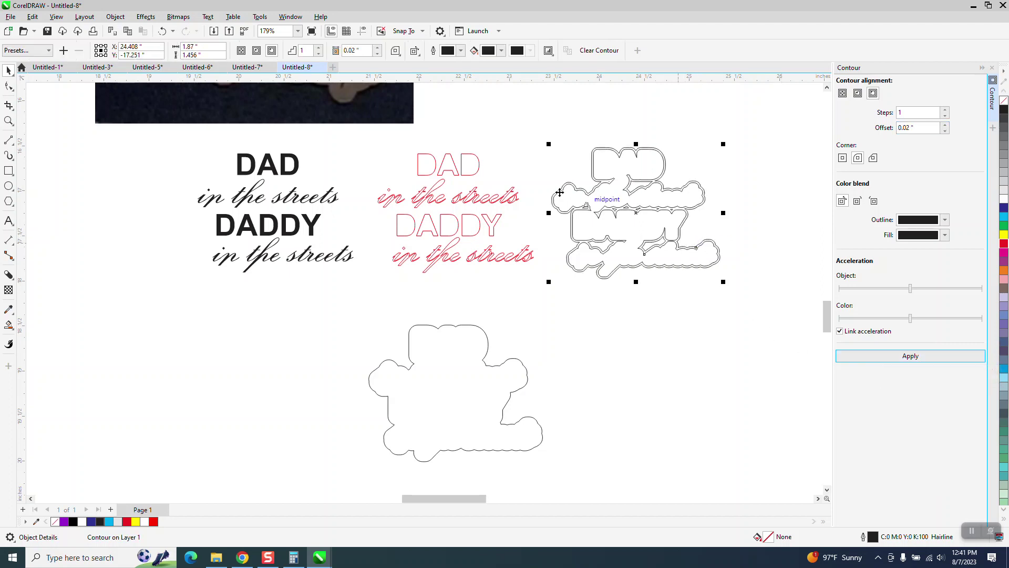
left_click(162, 31)
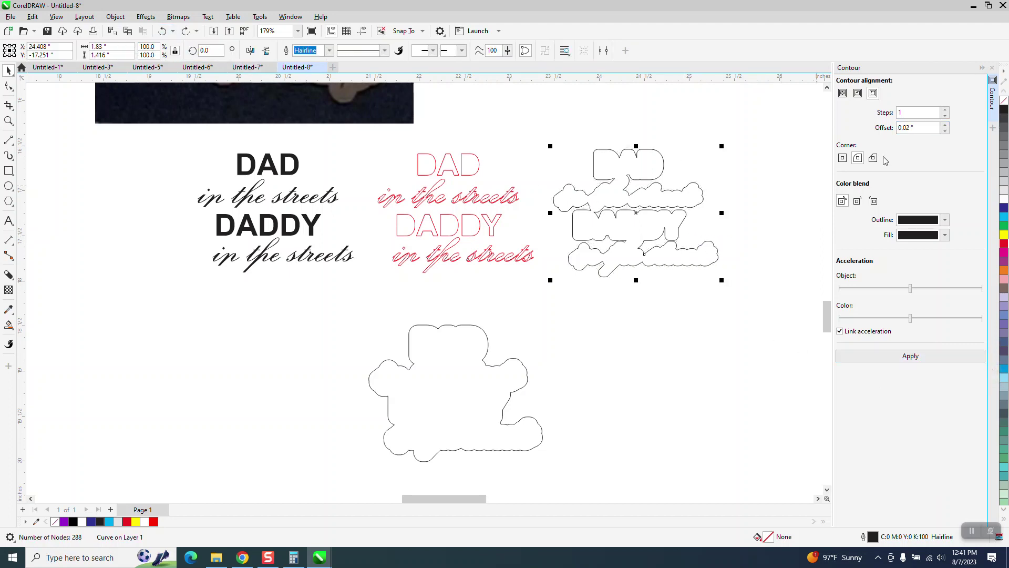
Step: Apply the contour with a 0.03" offset after testing a 0.001" value
left_click_drag(920, 131, 782, 146)
type("0.001")
key("Return")
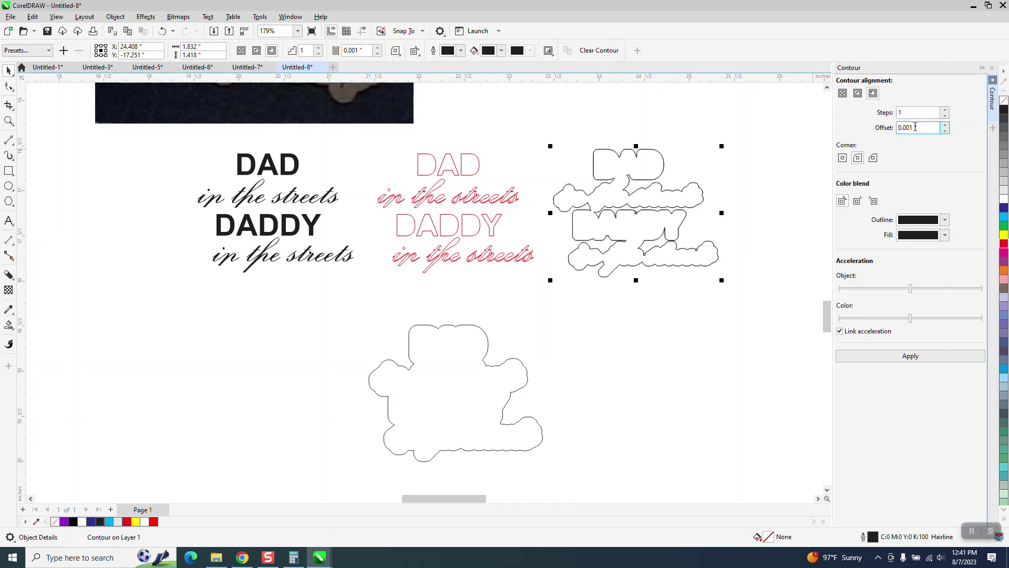
left_click_drag(918, 127, 828, 141)
type(".")
left_click_drag(920, 125, 870, 135)
type(".03")
left_click(856, 355)
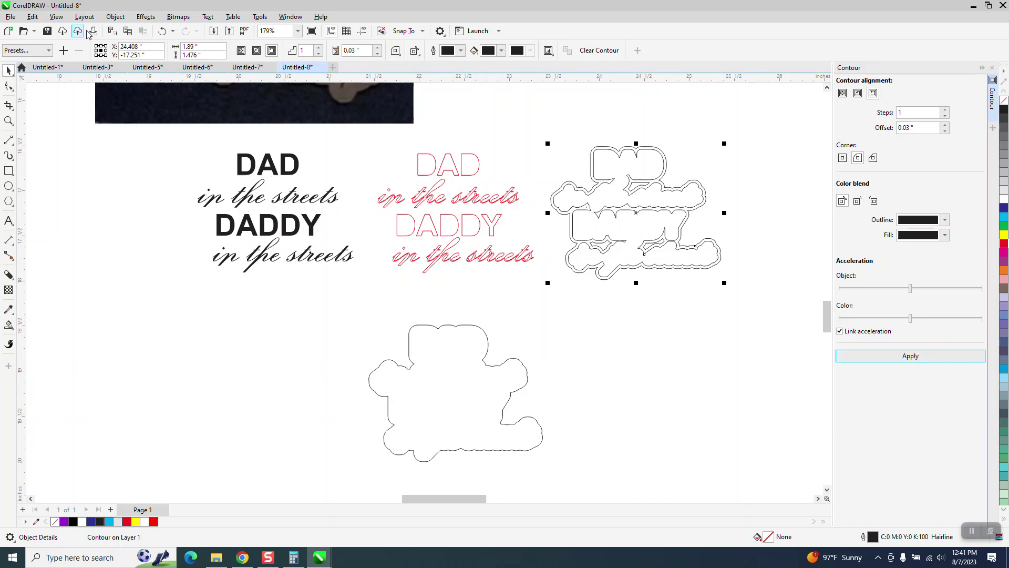
Step: Separate the contour from the lettering via the Object menu and clear the selection
left_click(116, 16)
key("Escape")
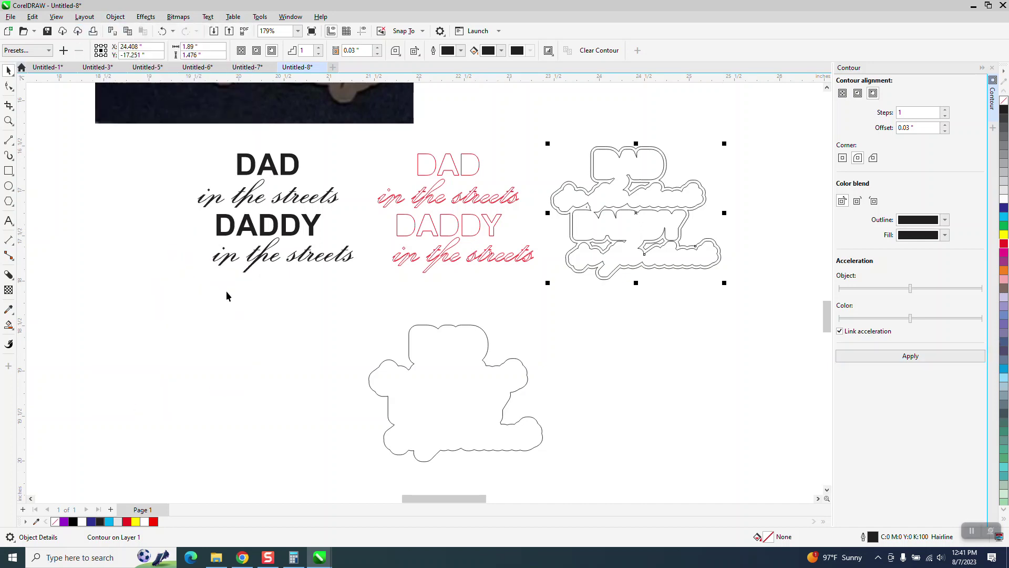
left_click(547, 304)
Step: Nudge the separated contour down and break it apart into separate pieces
left_click(644, 265)
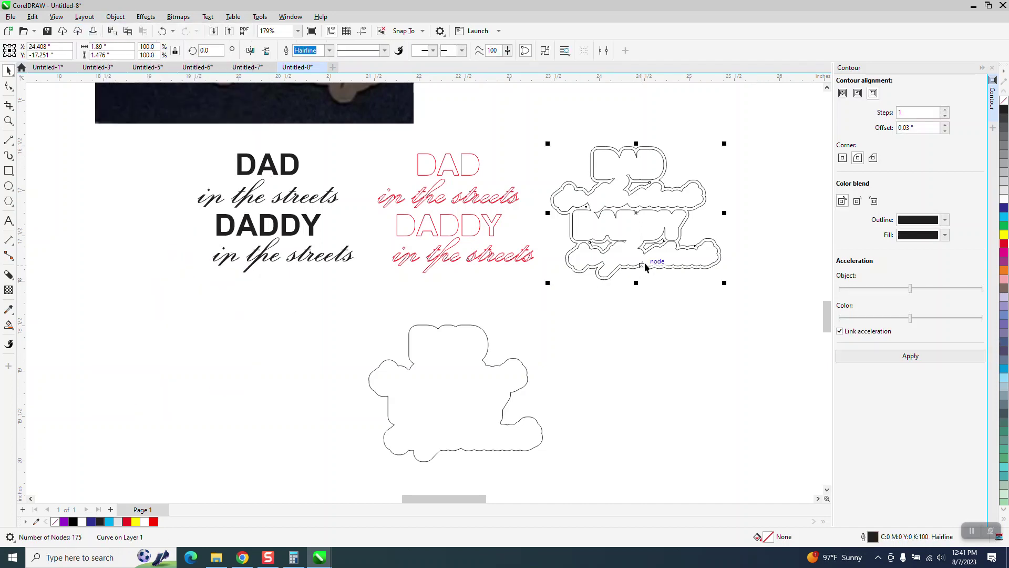
key("shift+Down")
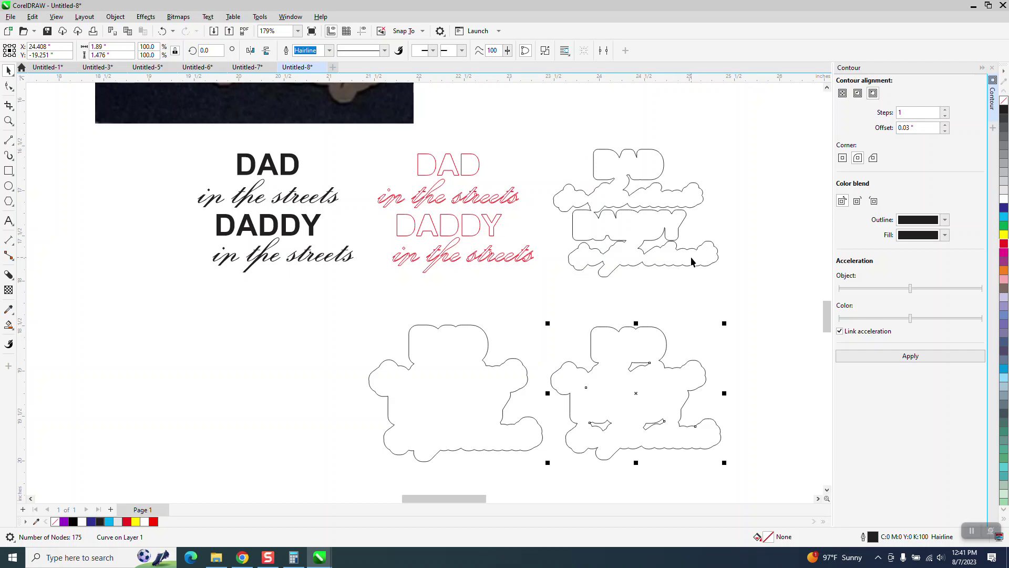
left_click(115, 17)
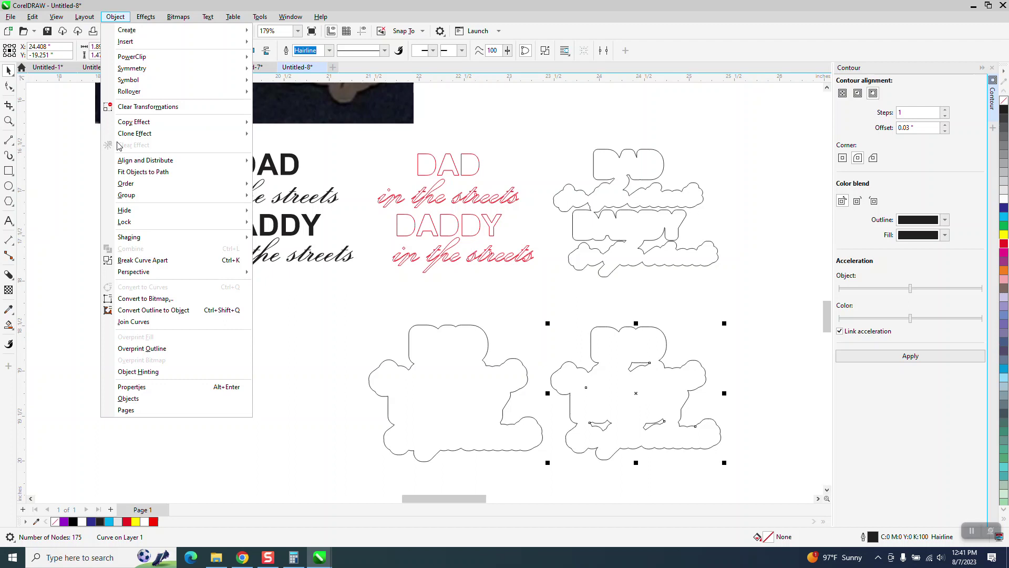
left_click(144, 260)
left_click(617, 330)
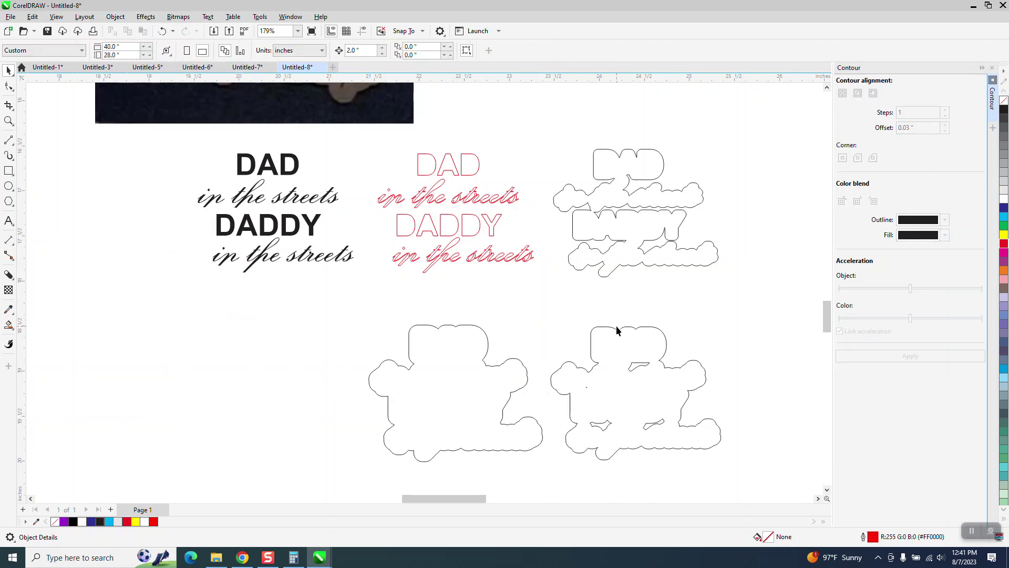
Step: Give the outer contour shape a red outline and nudge it left twice
left_click(619, 330)
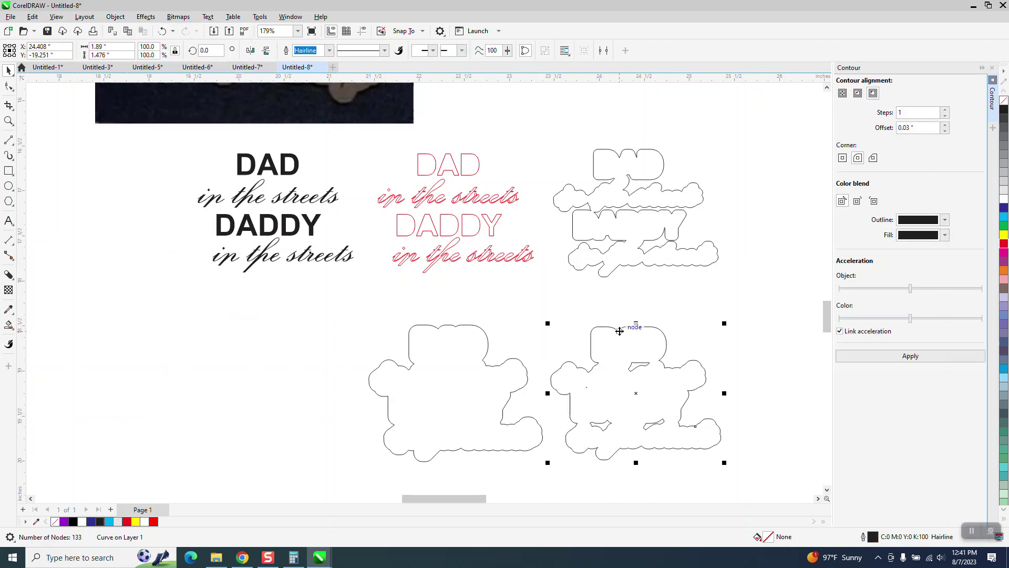
right_click(1004, 243)
key("Left")
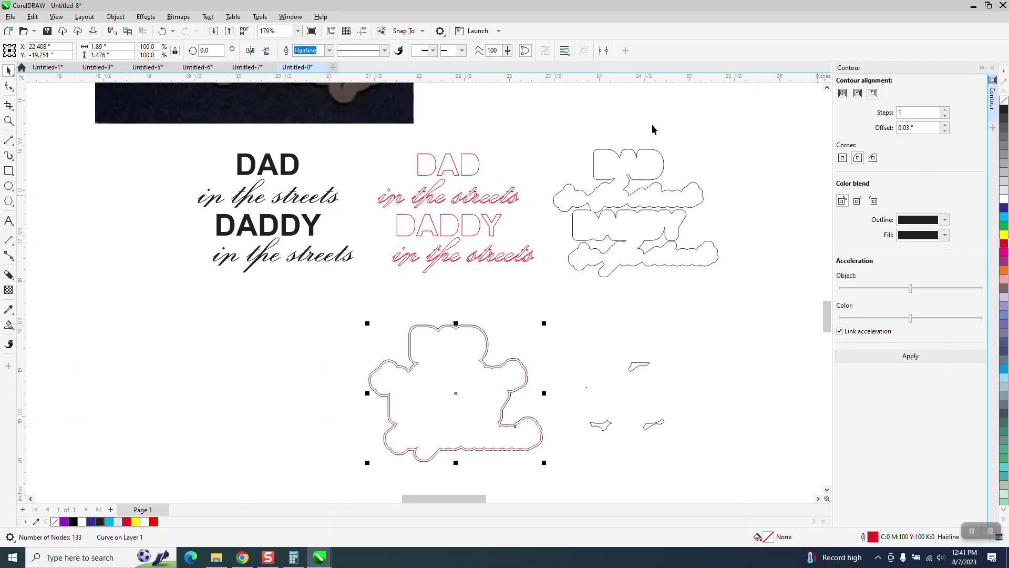
left_click(8, 121)
left_click_drag(347, 321, 648, 479)
scroll(441, 269, "down", 3)
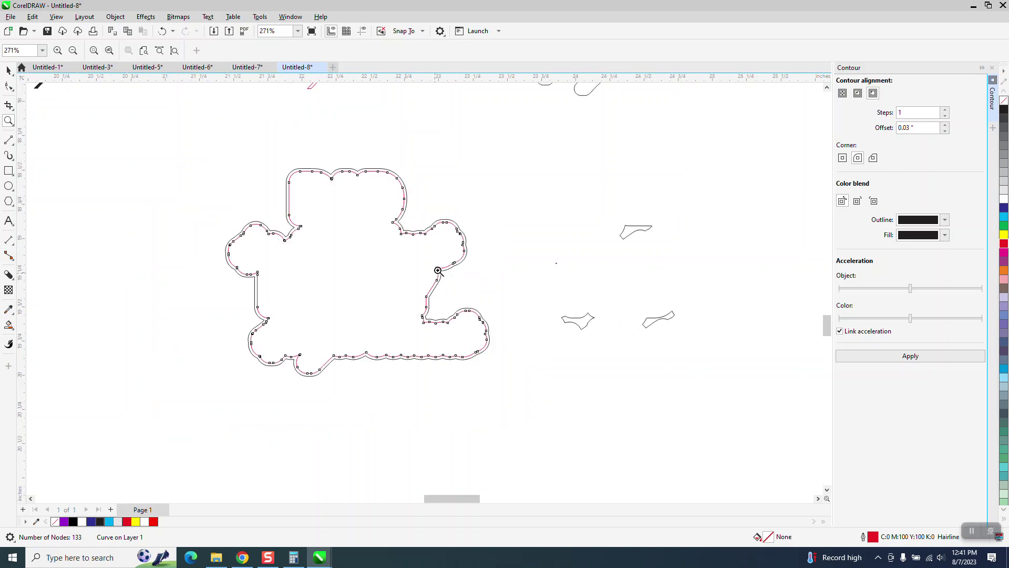
scroll(445, 268, "down", 1)
left_click(9, 70)
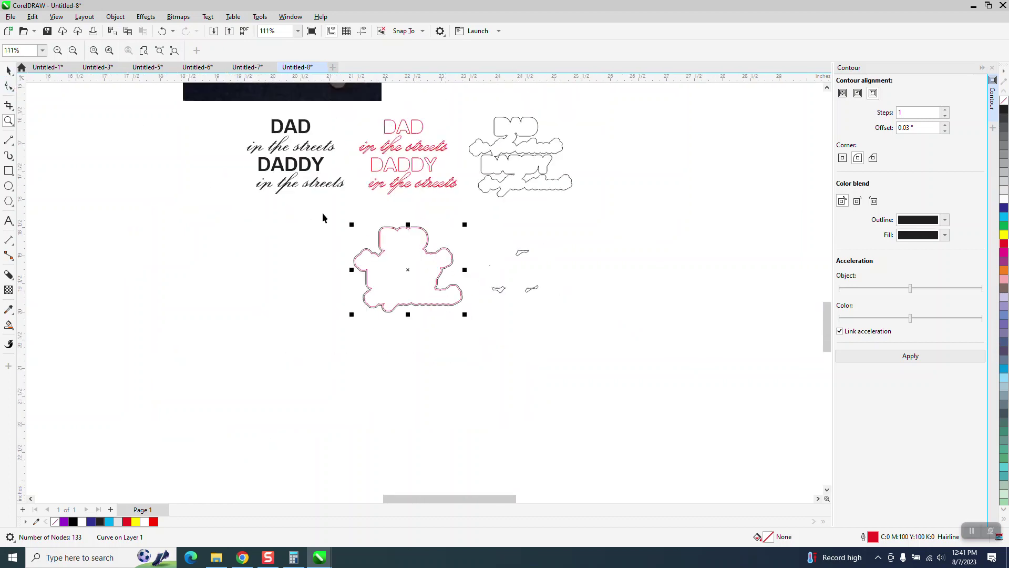
key("Left")
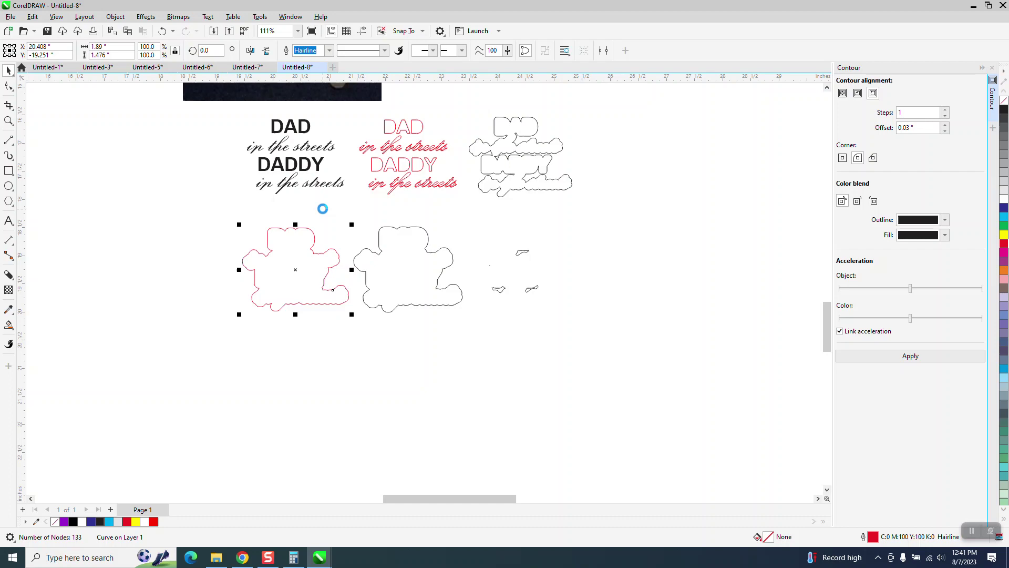
Step: Raise the red outline so it surrounds the black DAD/DADDY text
key("Up")
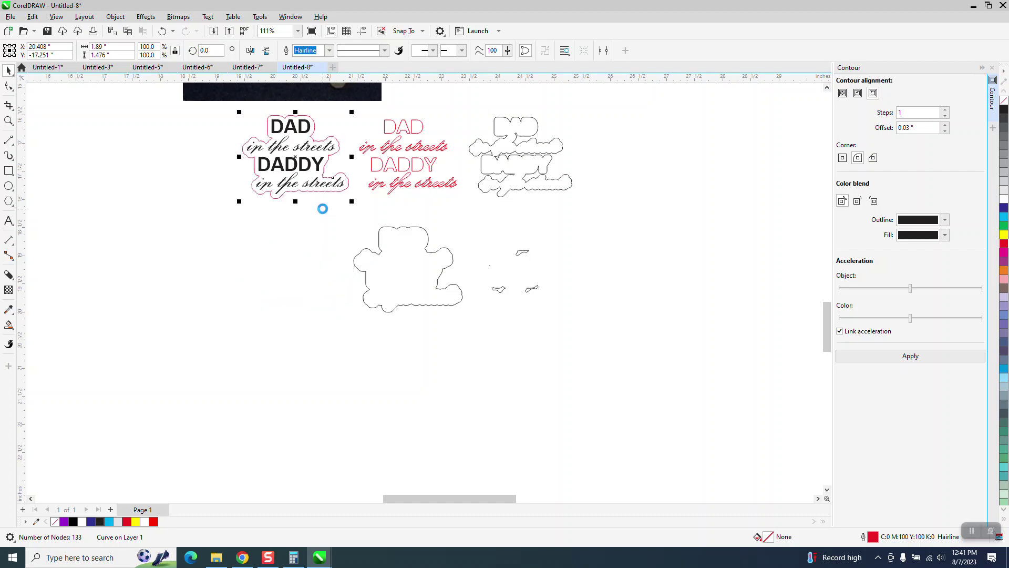
left_click(11, 121)
left_click_drag(221, 108, 423, 246)
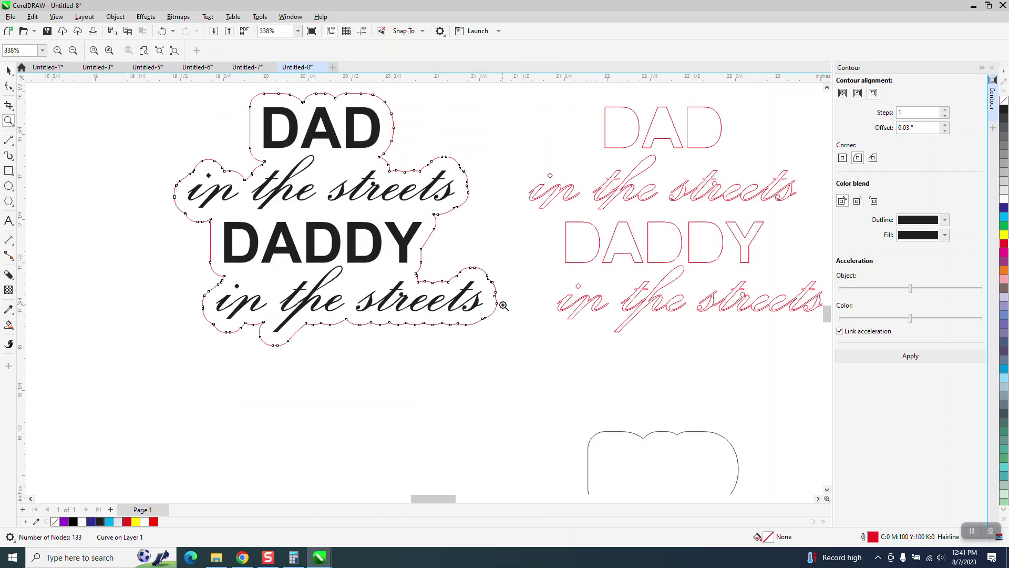
scroll(503, 306, "down", 2)
left_click(9, 70)
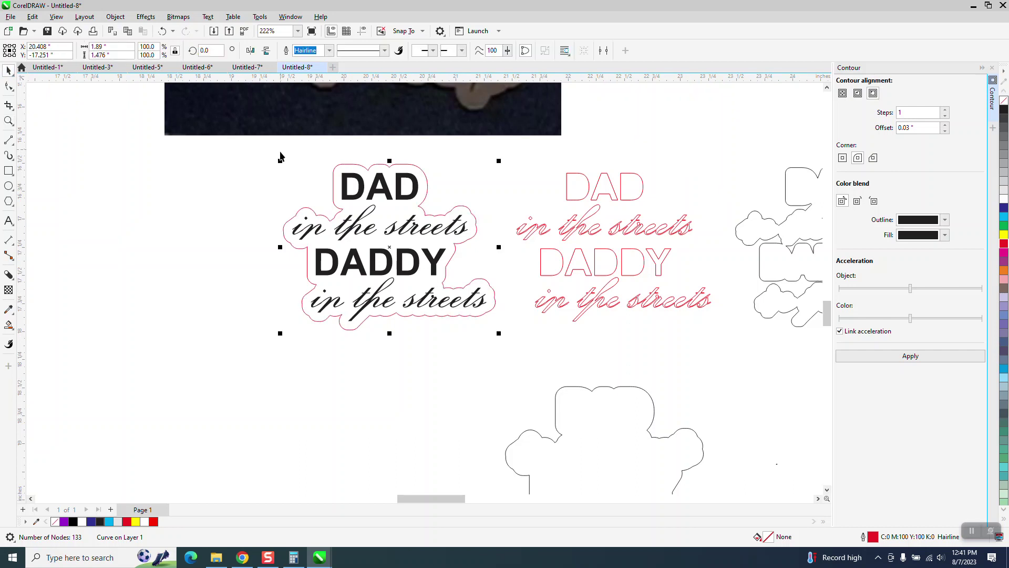
Step: Duplicate the whole DAD/DADDY design and remove the contour from the left copy
left_click_drag(280, 156, 502, 338)
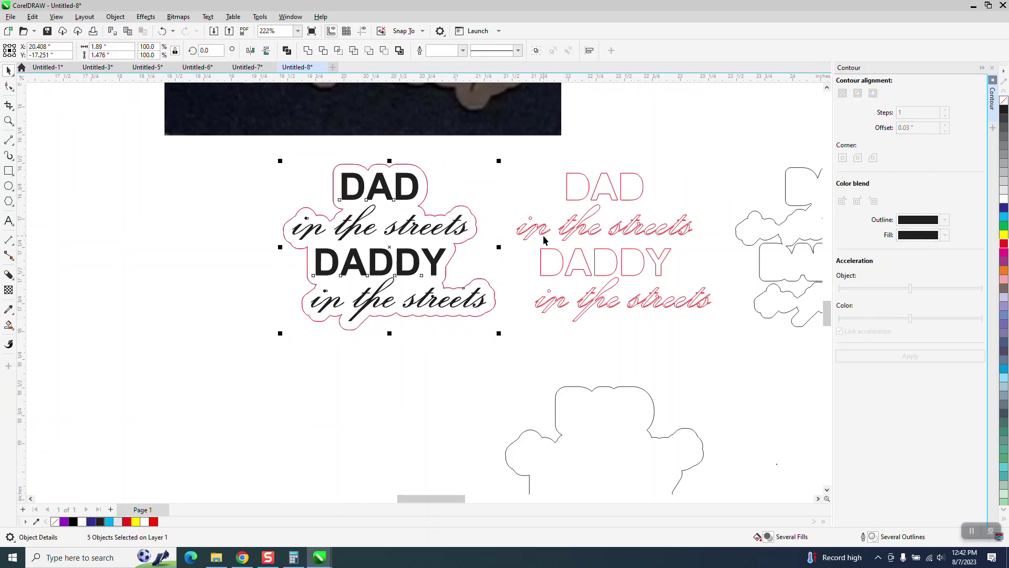
key("ctrl+d")
left_click(254, 318)
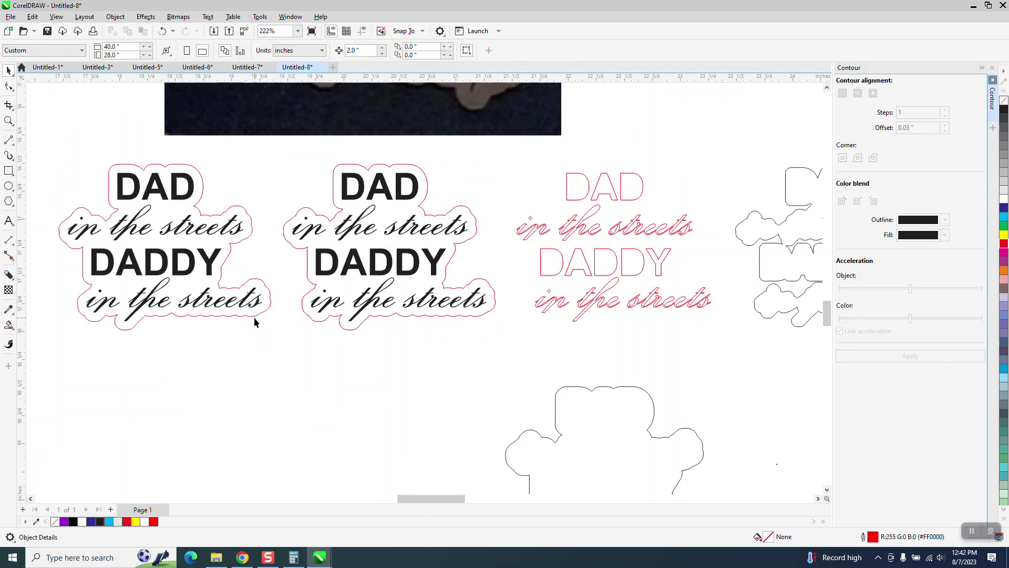
left_click(254, 321)
key("Delete")
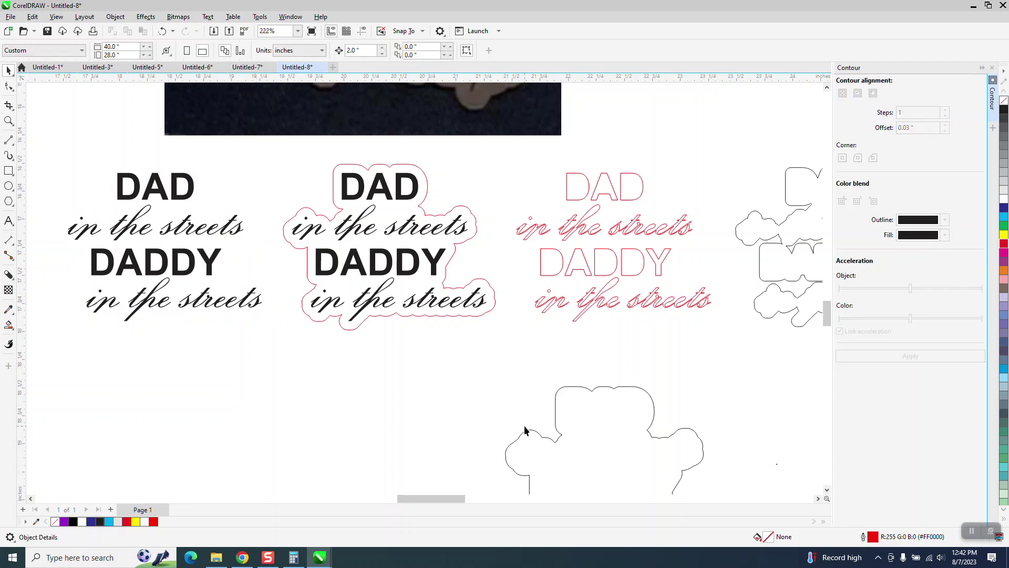
Step: Move the grey cloud outline around the left copy's text and make it red
left_click(525, 429)
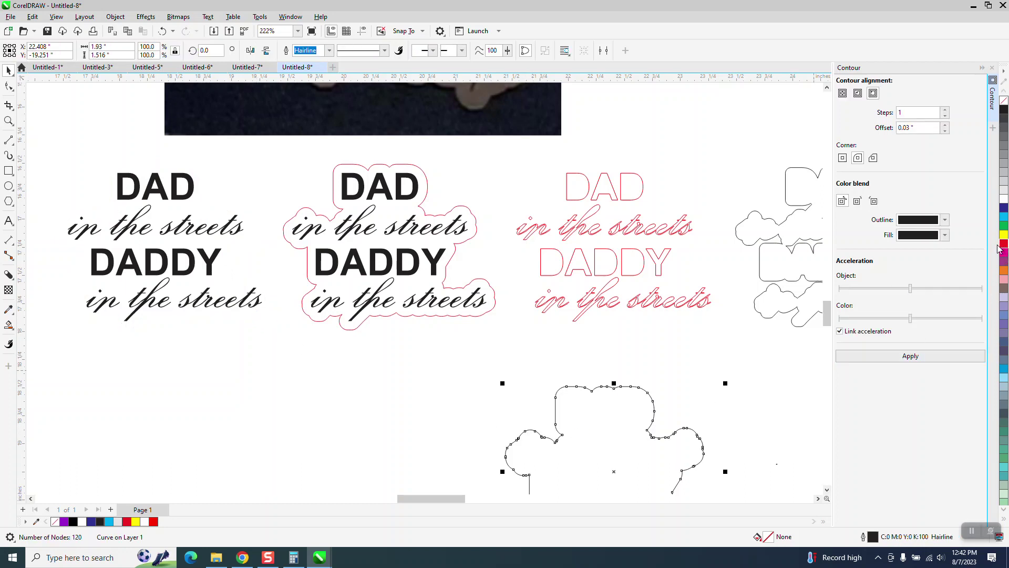
key("Left")
key("Left")
key("Up")
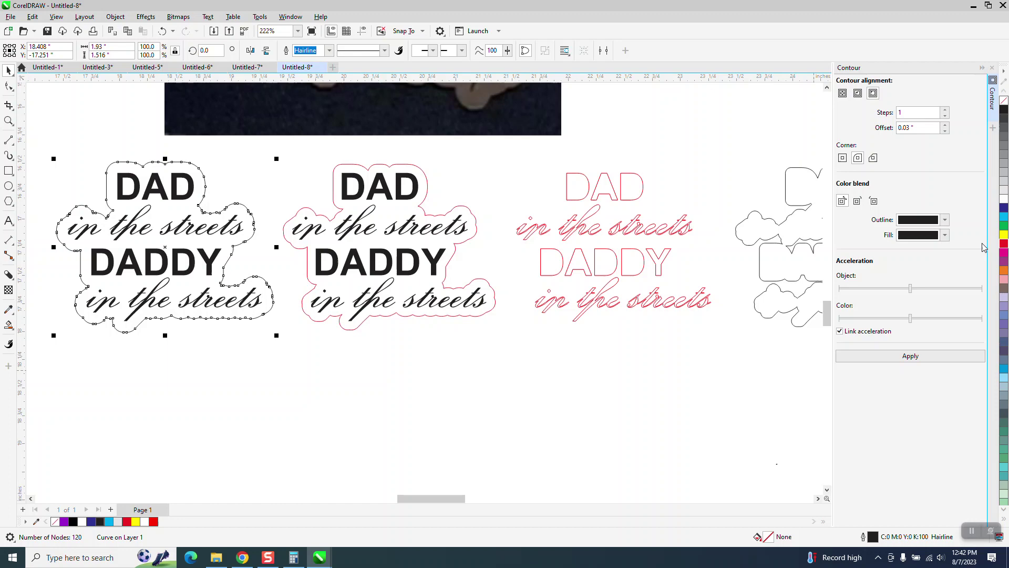
right_click(1004, 244)
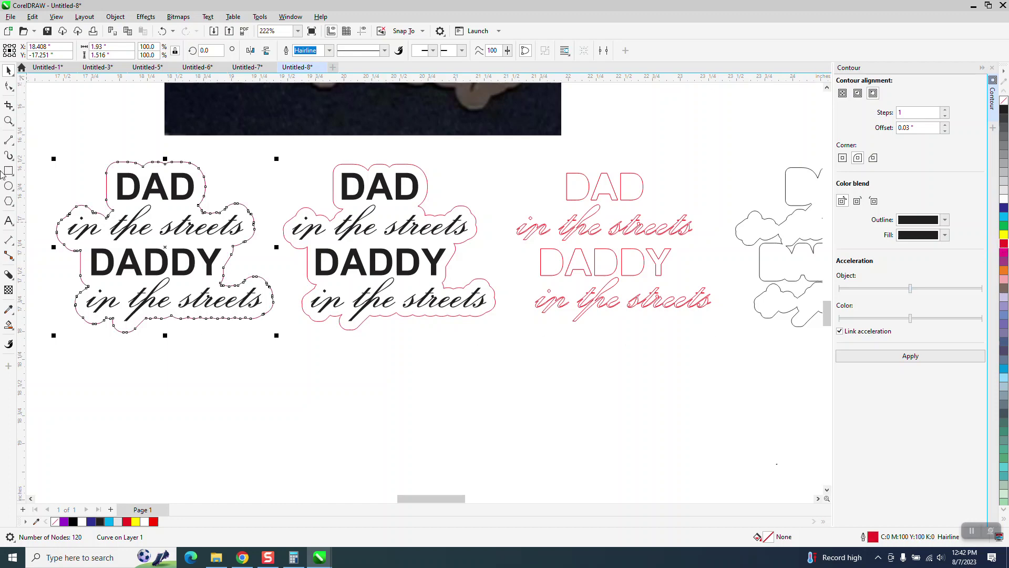
left_click(8, 120)
left_click_drag(32, 151, 566, 384)
left_click(8, 69)
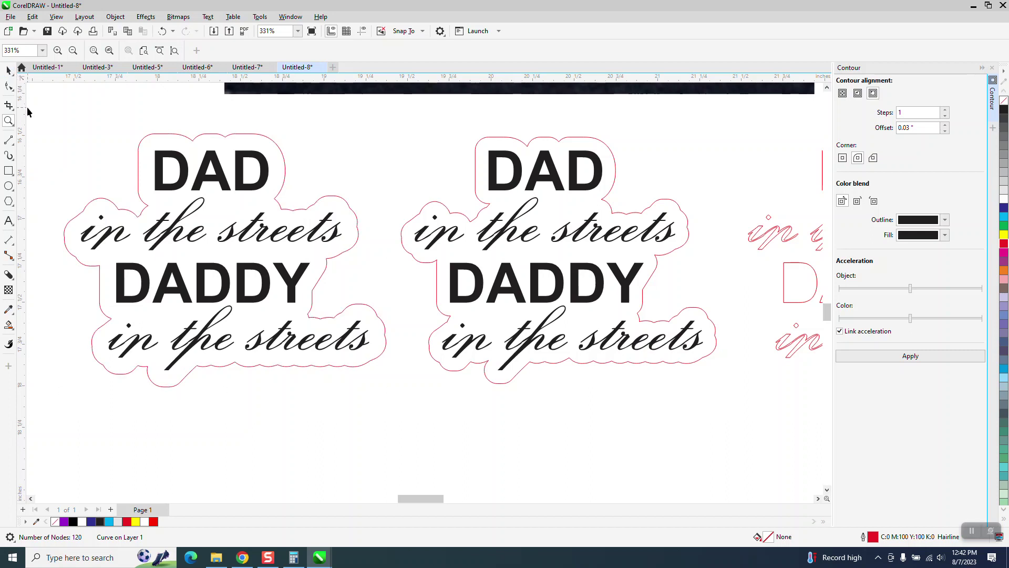
key("Escape")
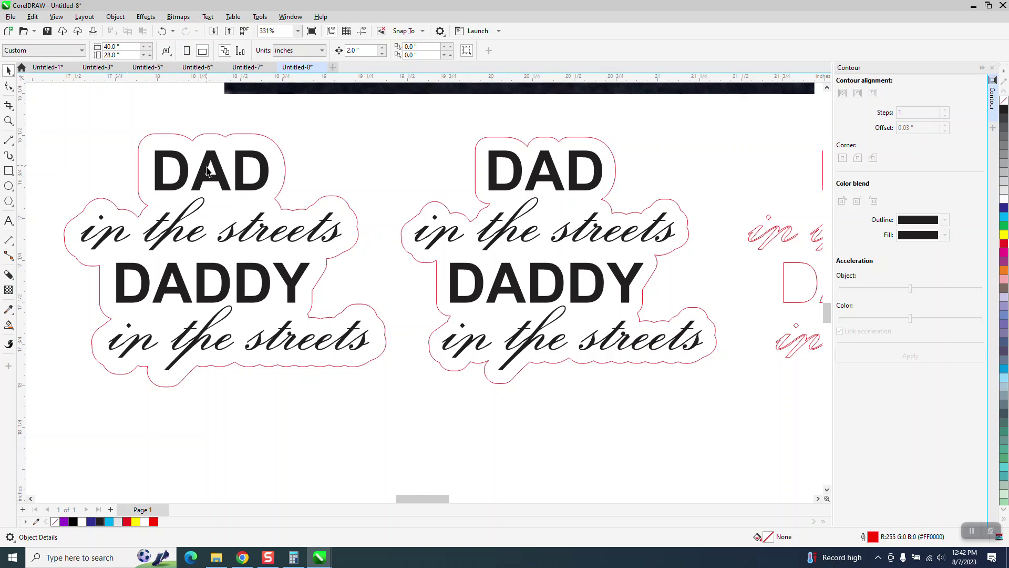
scroll(208, 168, "down", 1)
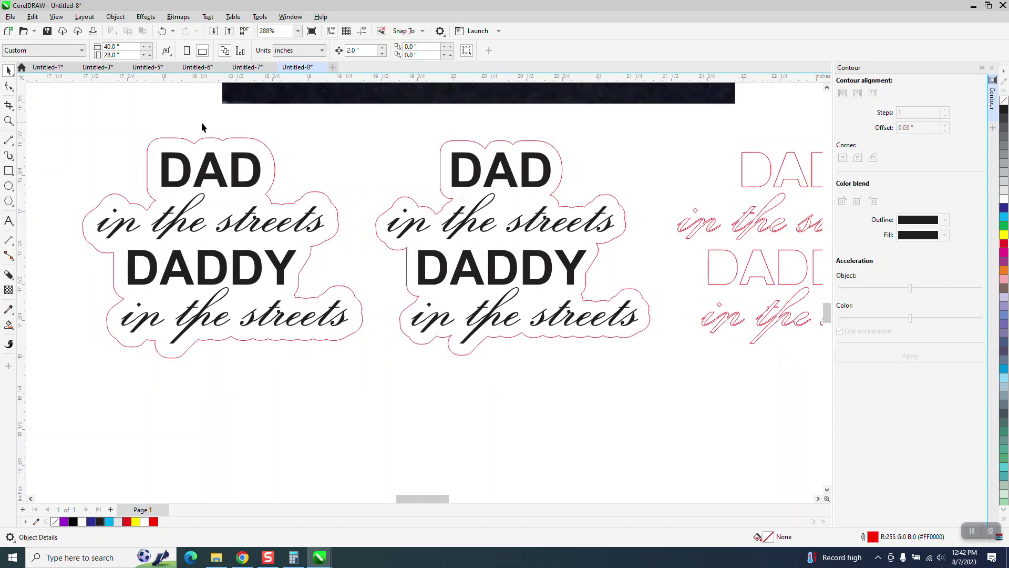
Step: Delete the nodes along the top edge of the outline around the second DAD
left_click(8, 120)
left_click_drag(369, 132, 548, 201)
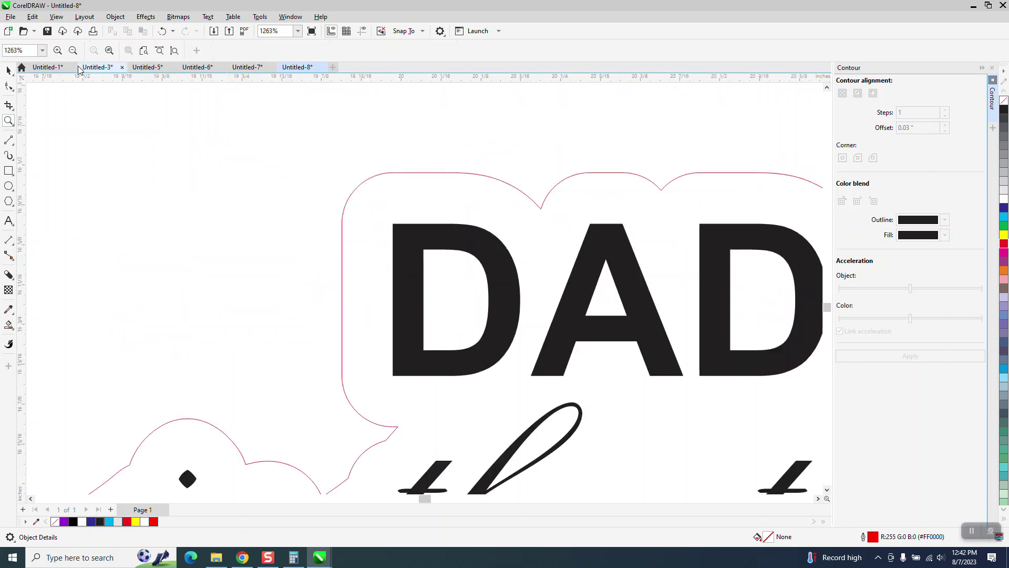
left_click(542, 211)
scroll(440, 149, "down", 1)
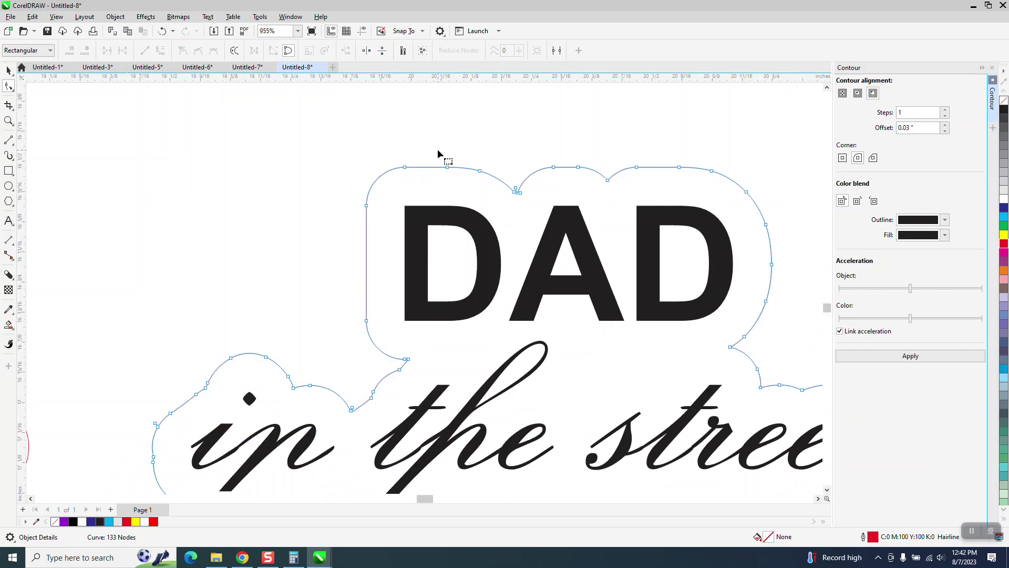
left_click_drag(597, 199, 683, 210)
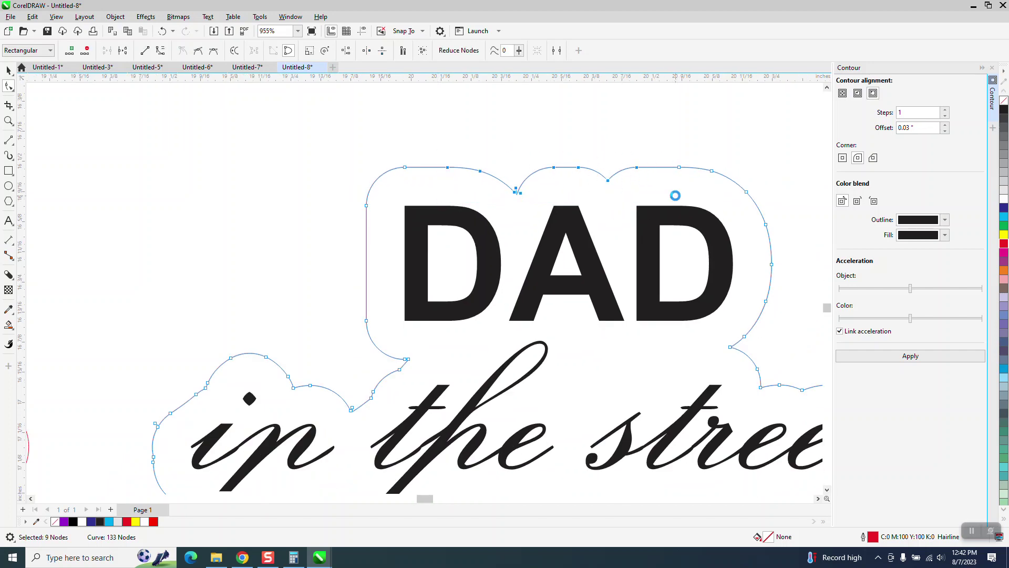
key("Delete")
Step: Delete the top-right node, try straightening the top segment into a line, then undo
scroll(639, 196, "down", 1)
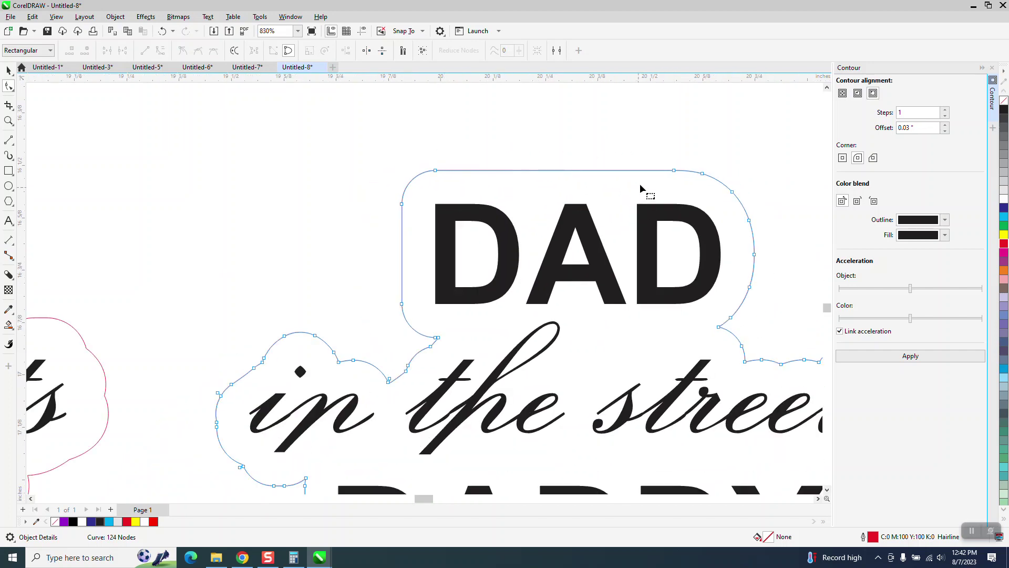
left_click_drag(679, 184, 683, 185)
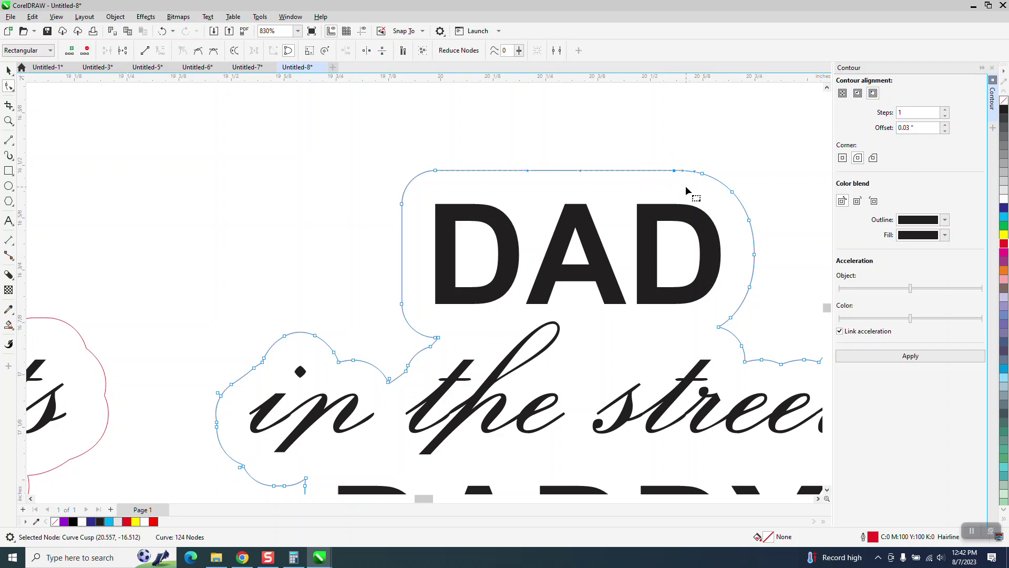
key("Delete")
scroll(492, 163, "down", 1)
left_click_drag(448, 156, 650, 171)
right_click(651, 170)
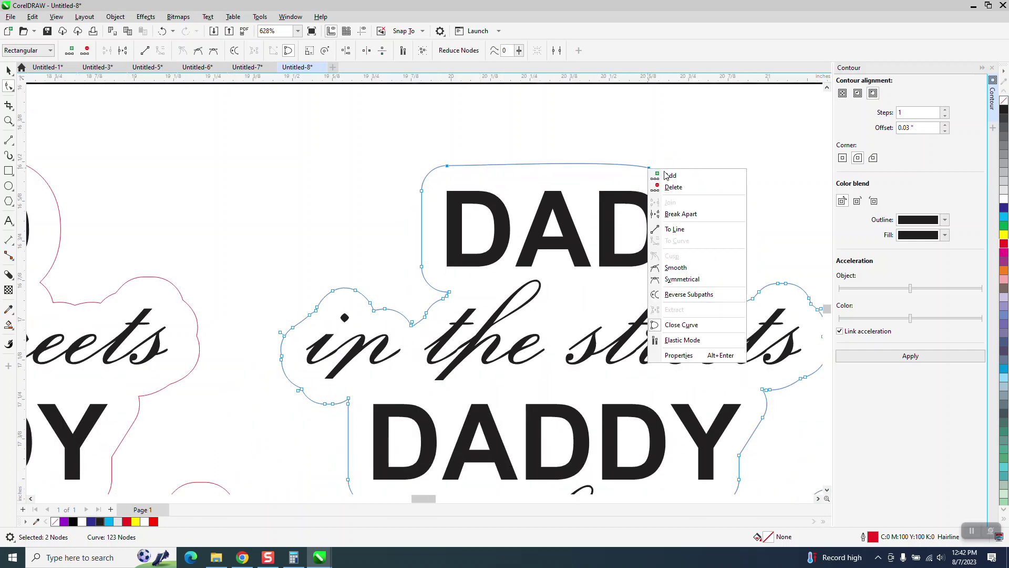
left_click(667, 230)
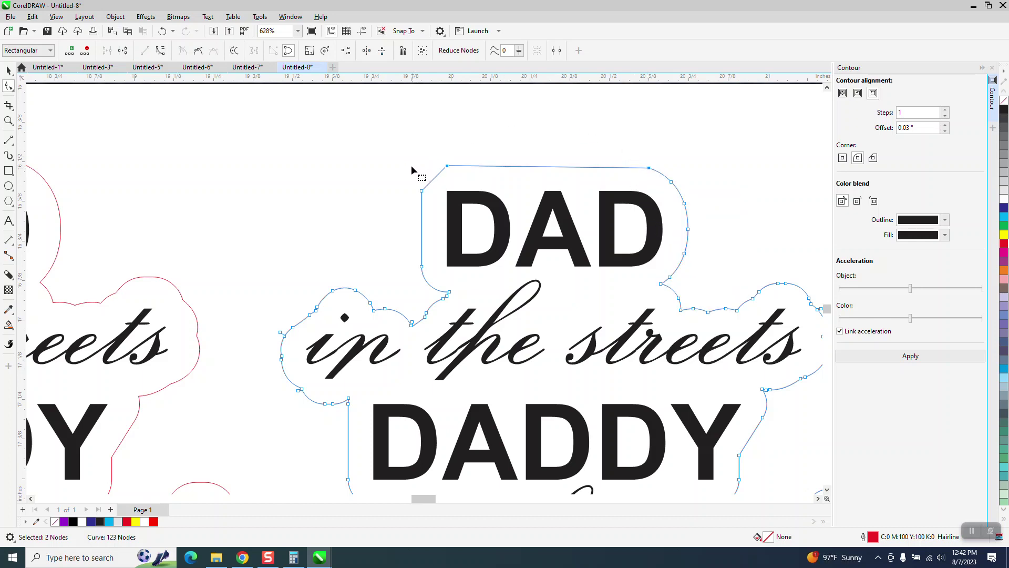
left_click(163, 32)
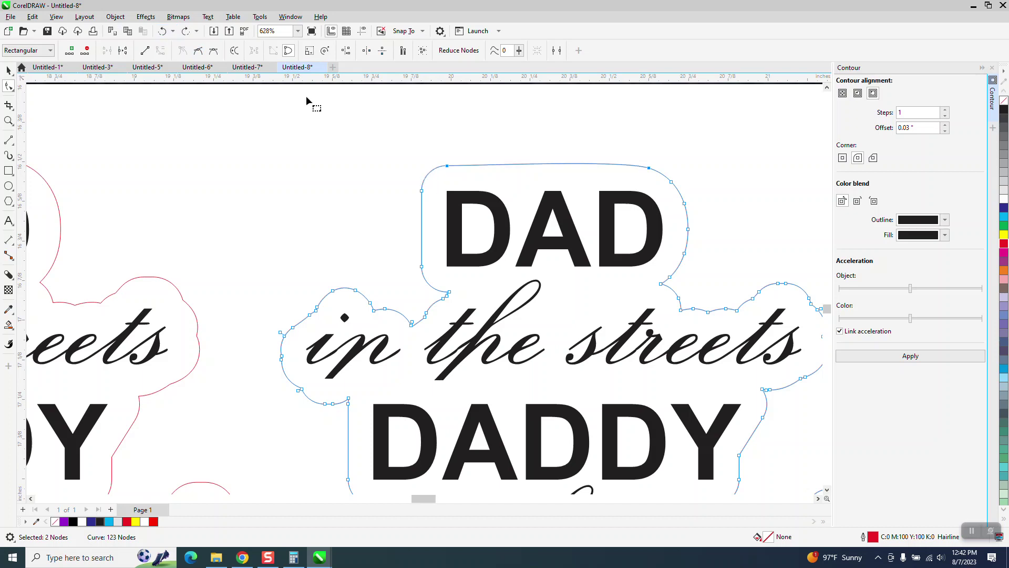
Step: Drag the top-left node to reshape the edge above DAD, then select the top-edge nodes
left_click(9, 120)
left_click_drag(413, 141, 801, 274)
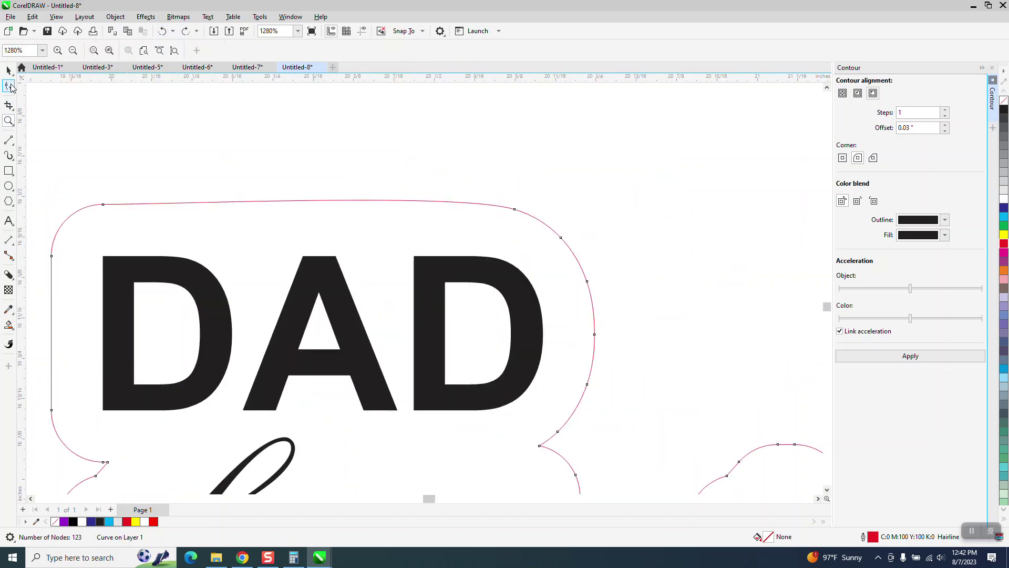
left_click(8, 86)
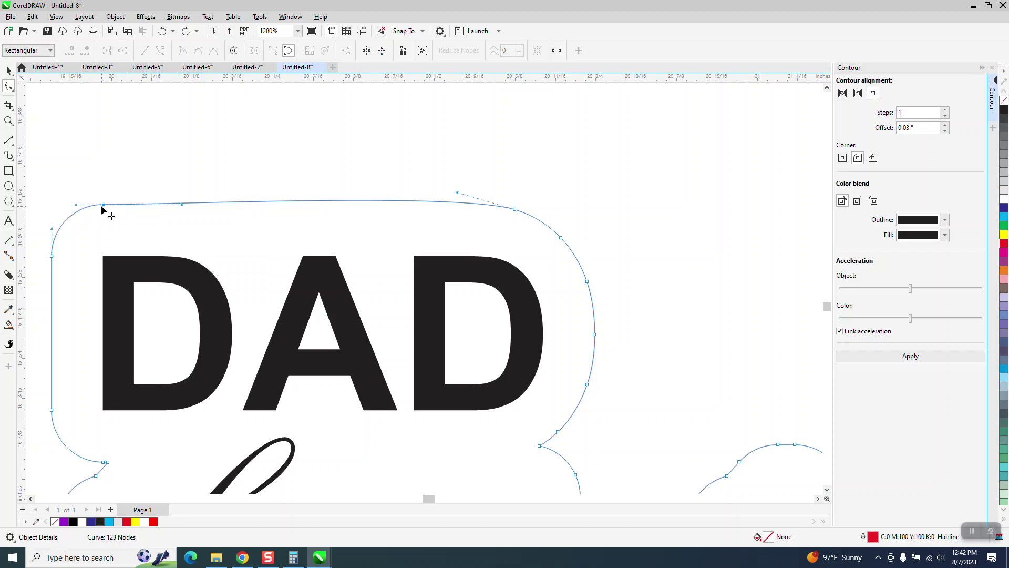
left_click(103, 205)
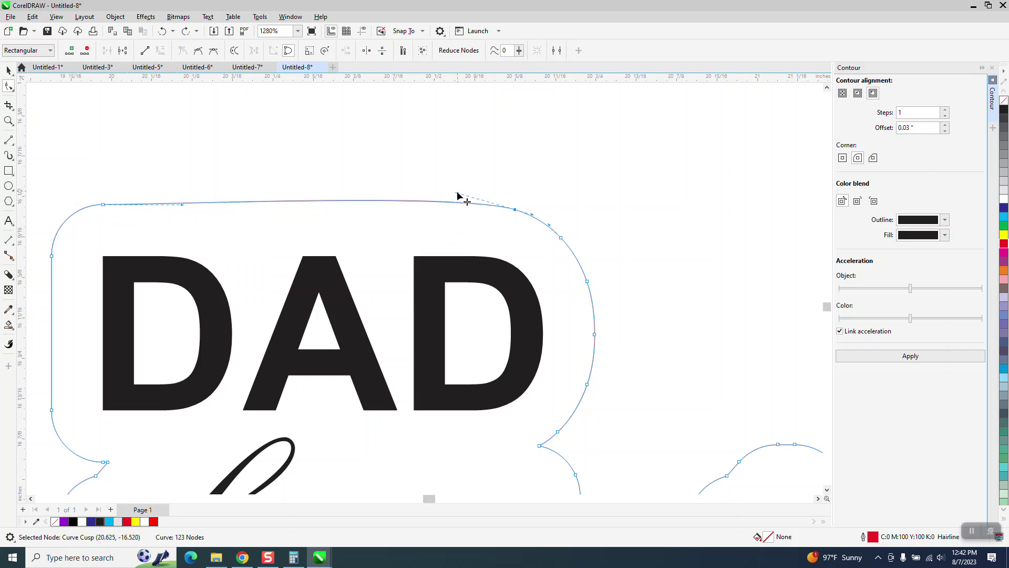
left_click_drag(459, 199, 452, 203)
scroll(410, 180, "down", 1)
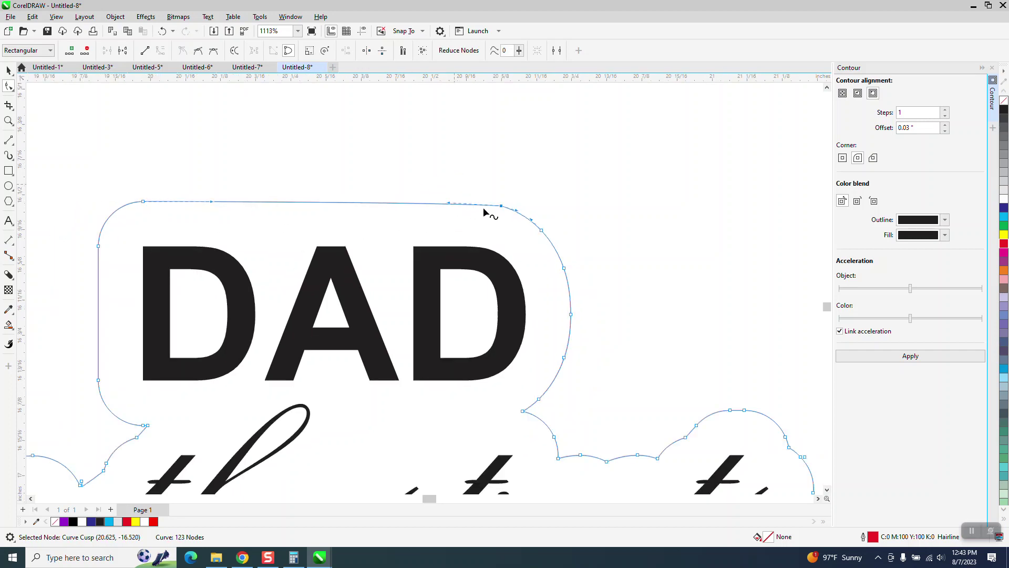
scroll(498, 184, "down", 1)
left_click_drag(153, 177, 516, 226)
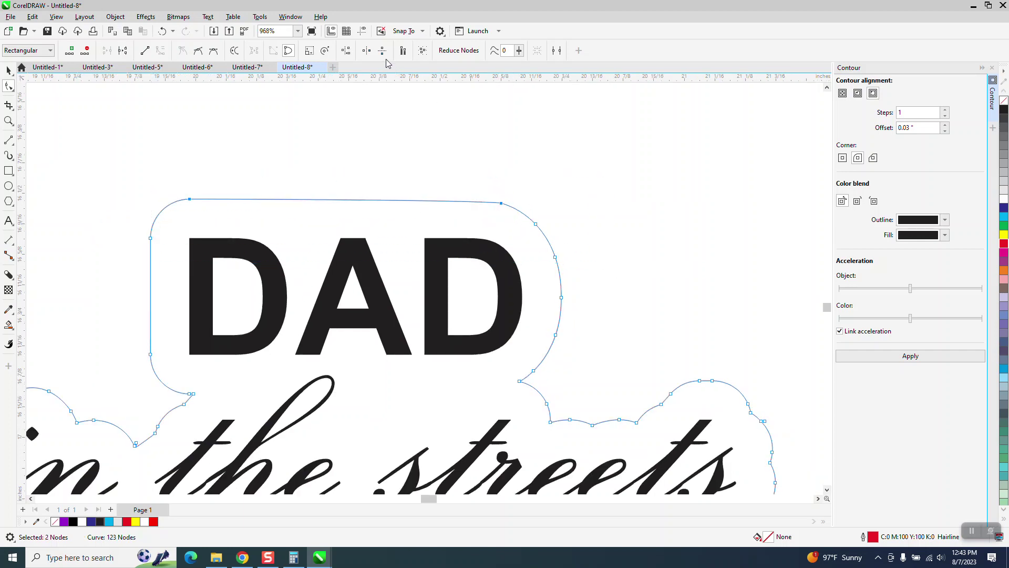
Step: Align the two top nodes of the DAD outline horizontally only, then zoom back out
left_click(347, 53)
left_click(466, 260)
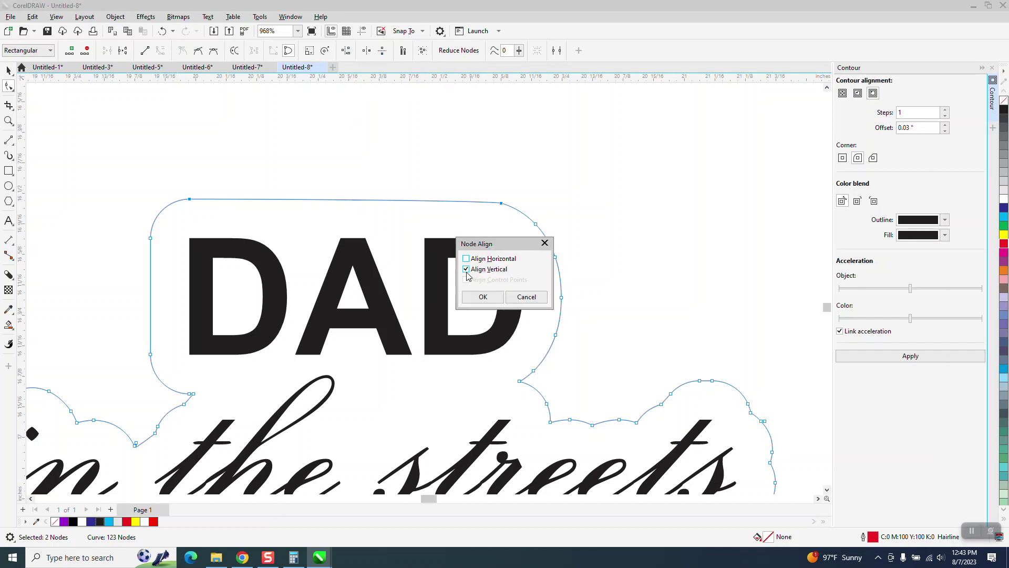
left_click(466, 259)
left_click(466, 269)
scroll(347, 216, "down", 3)
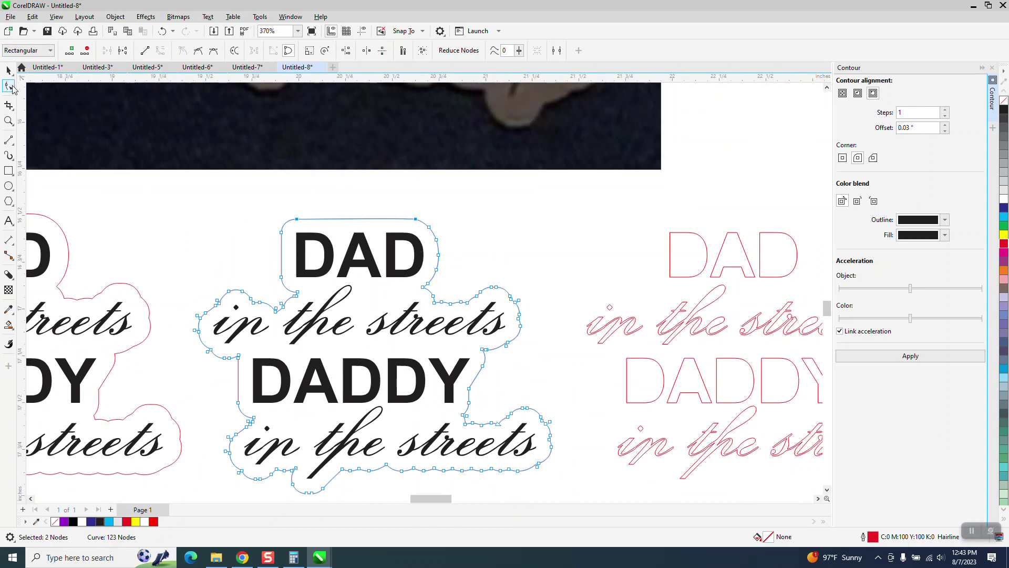
left_click(8, 70)
scroll(53, 135, "down", 1)
scroll(53, 135, "down", 1)
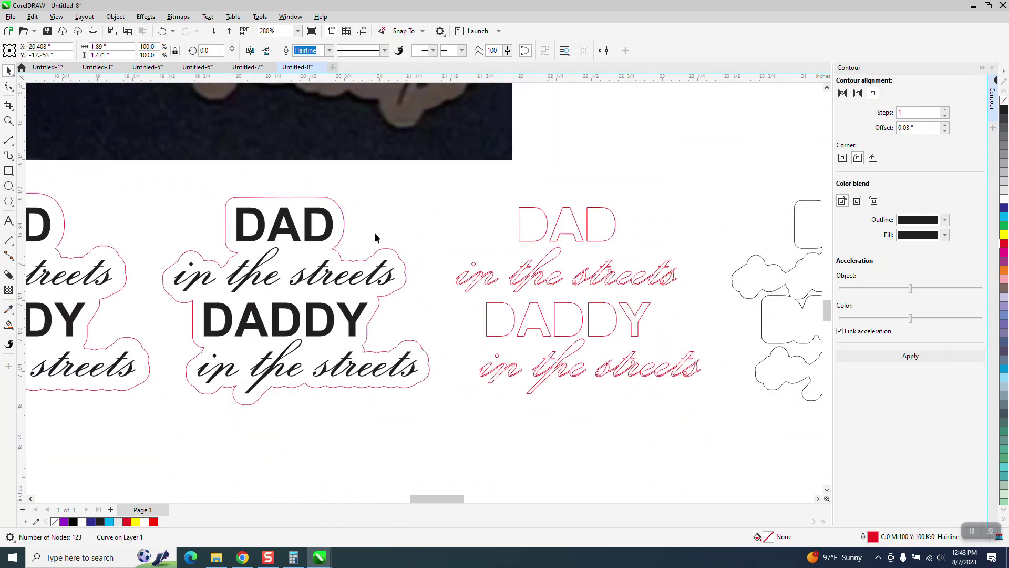
left_click(374, 198)
scroll(383, 342, "down", 4)
scroll(386, 327, "down", 1)
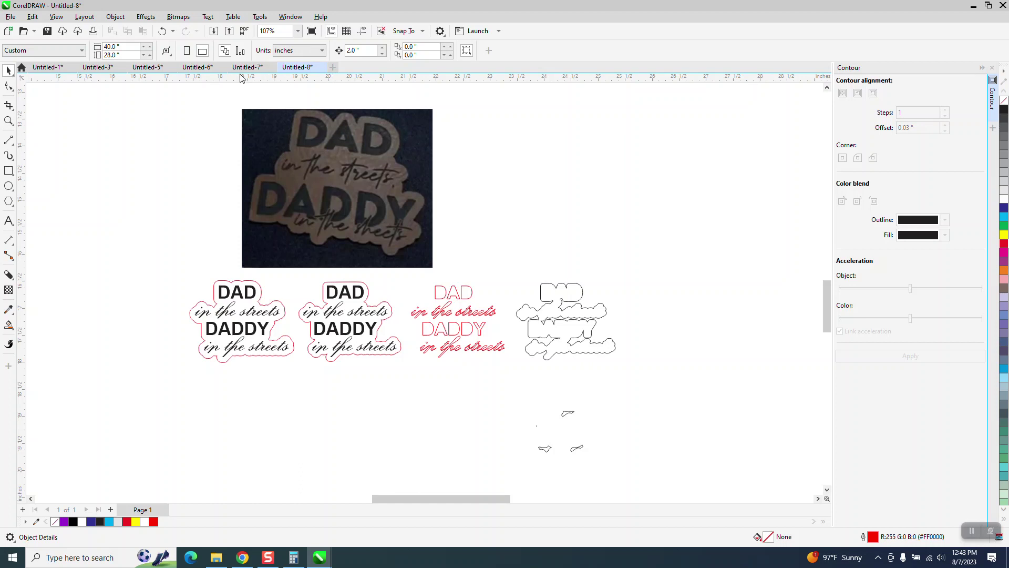
Step: Undo the flattening, zoom into DAD, and merge the clustered nodes at the left notch
left_click(163, 32)
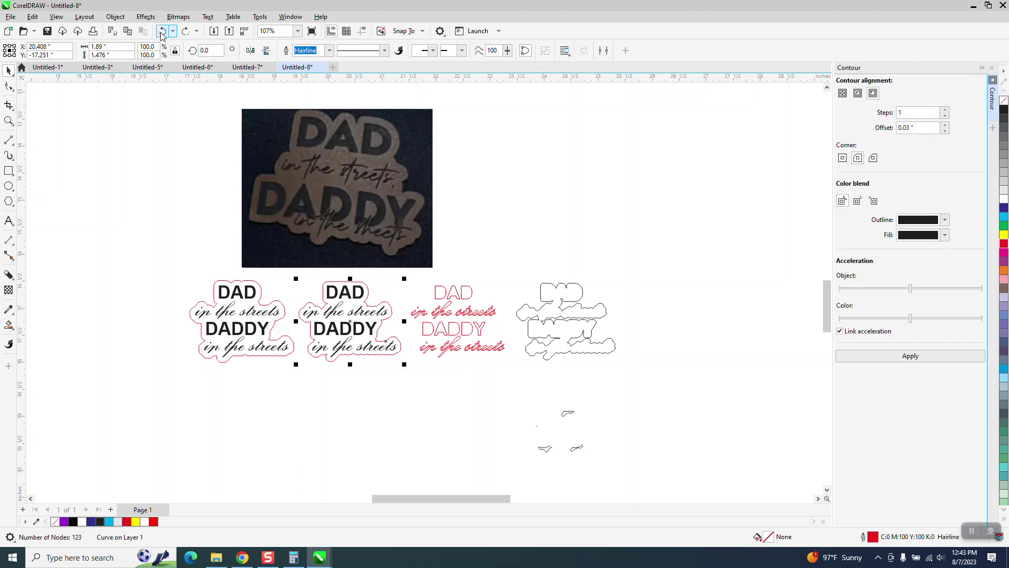
left_click(157, 33)
left_click(8, 120)
left_click_drag(287, 262, 481, 347)
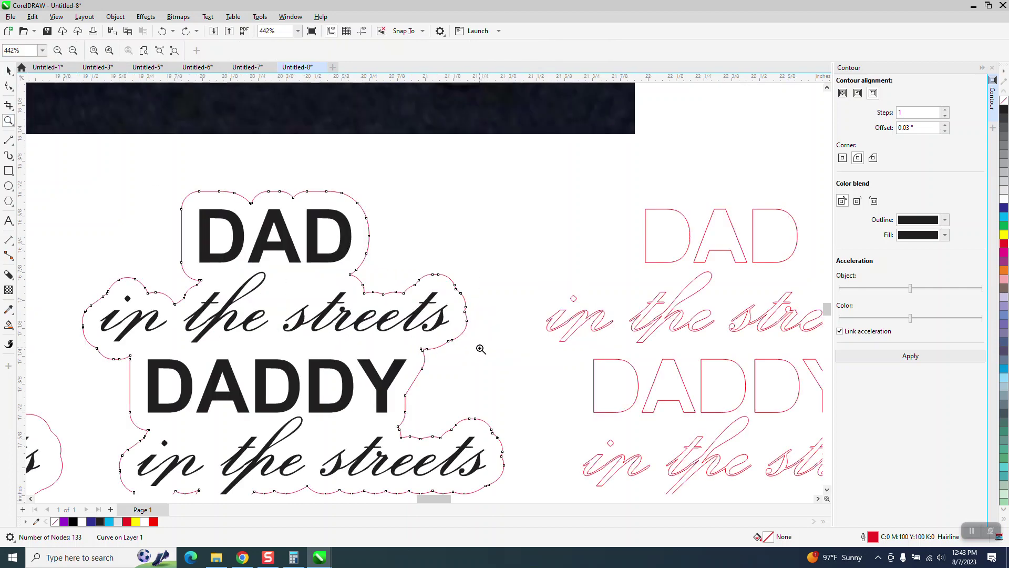
left_click_drag(211, 169, 384, 266)
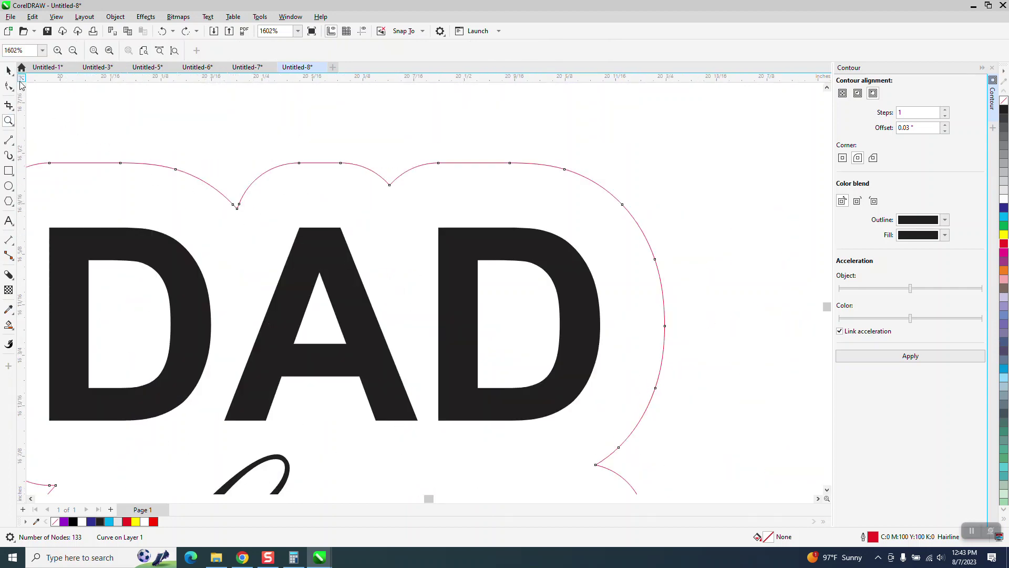
left_click(9, 87)
left_click_drag(229, 198, 245, 211)
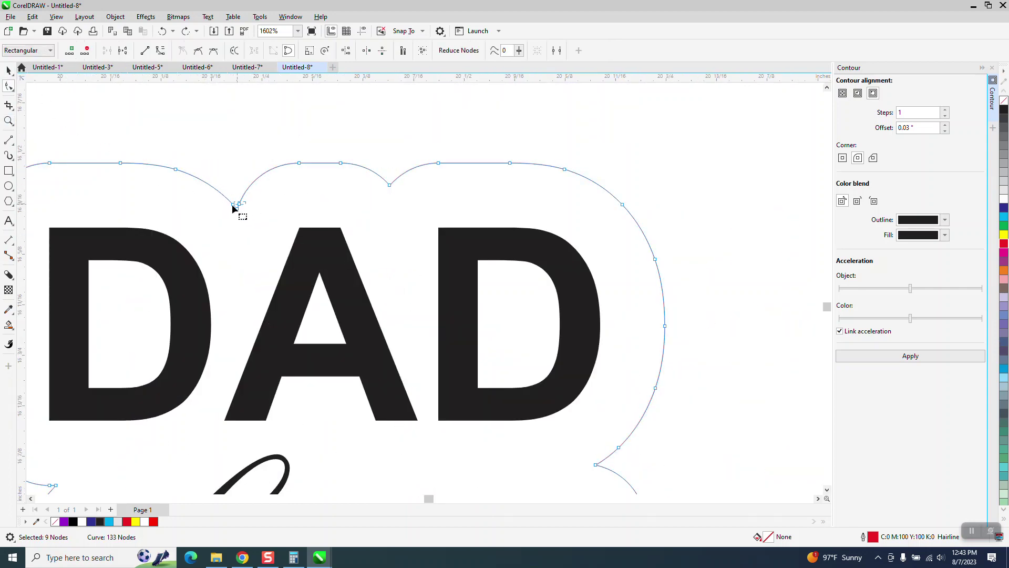
key("Delete")
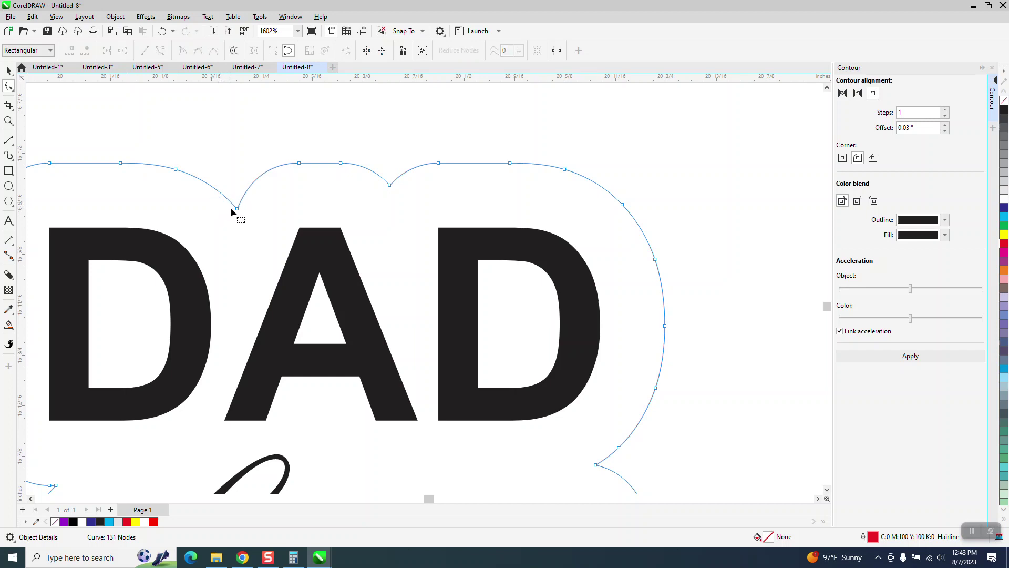
Step: Pull the left and right notches down, trying and undoing a middle-bump node deletion
mouse_move(236, 210)
left_mouse_down()
mouse_move(242, 246)
mouse_move(225, 227)
mouse_move(228, 205)
left_mouse_up()
left_click_drag(389, 185, 391, 225)
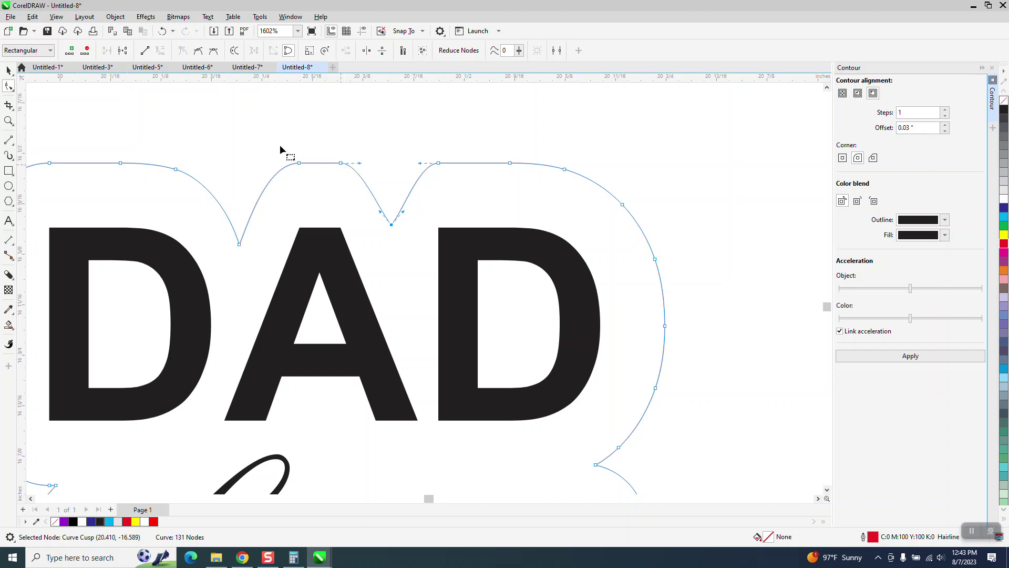
left_click_drag(280, 148, 361, 182)
key("Delete")
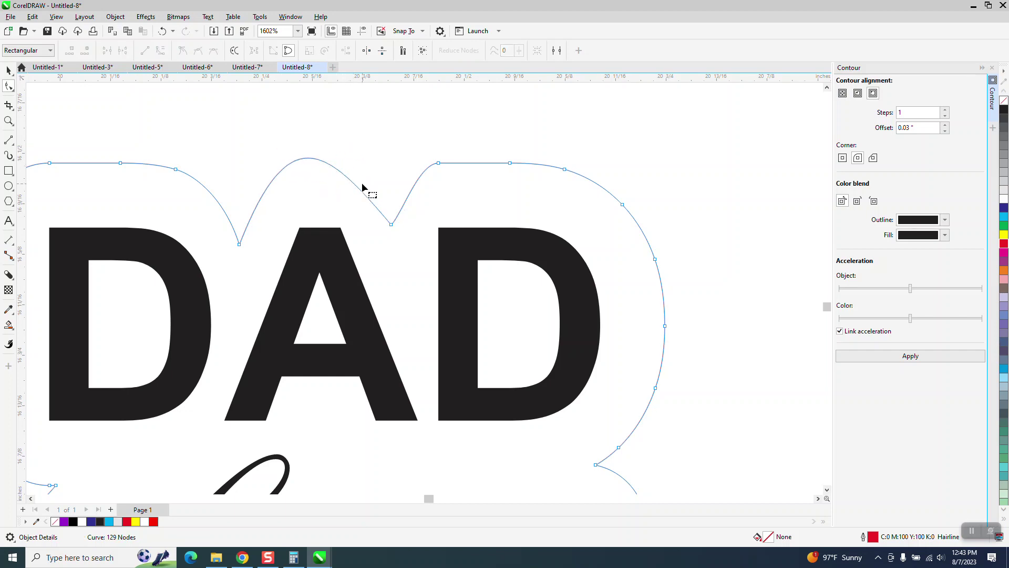
left_click(161, 31)
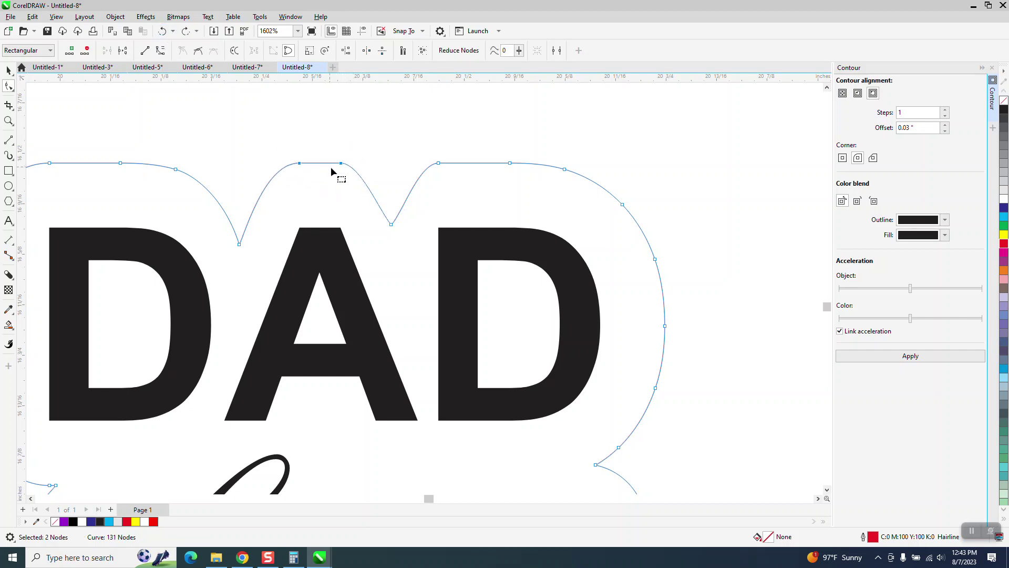
scroll(330, 166, "down", 1)
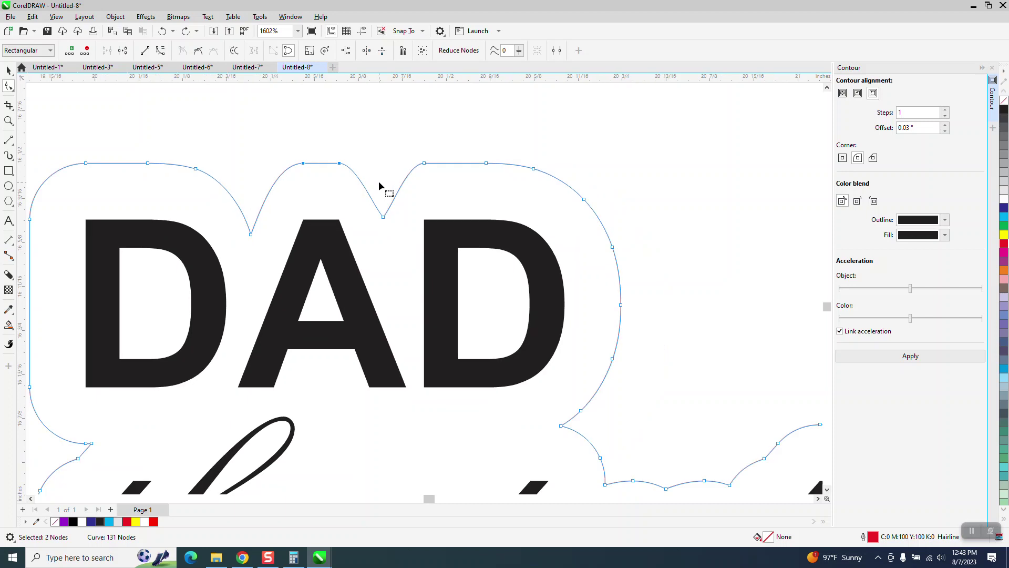
Step: Delete the top nodes of the right, left and middle bumps to smooth the outline
left_click(424, 166)
key("Delete")
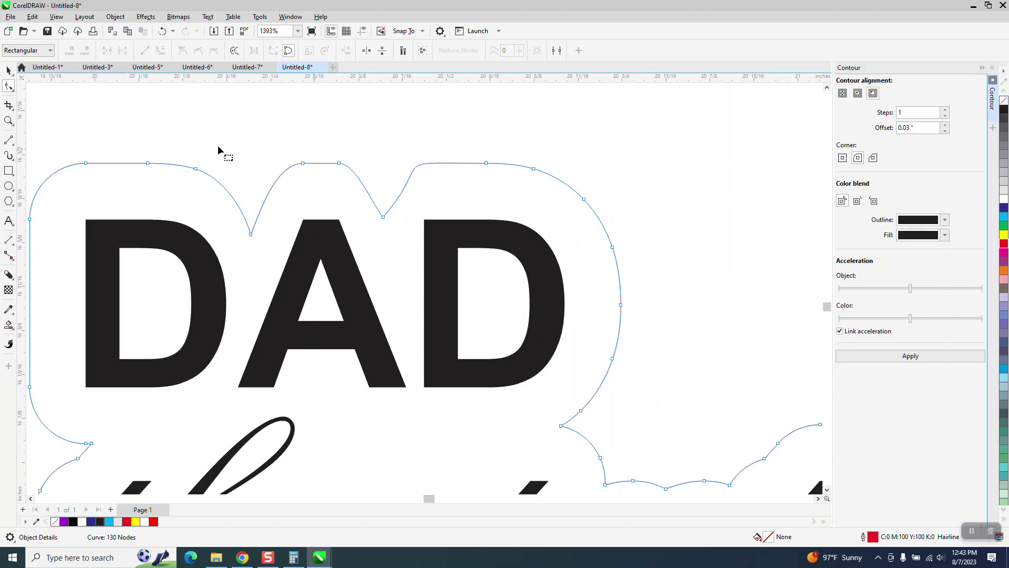
left_click_drag(201, 180, 202, 182)
key("Delete")
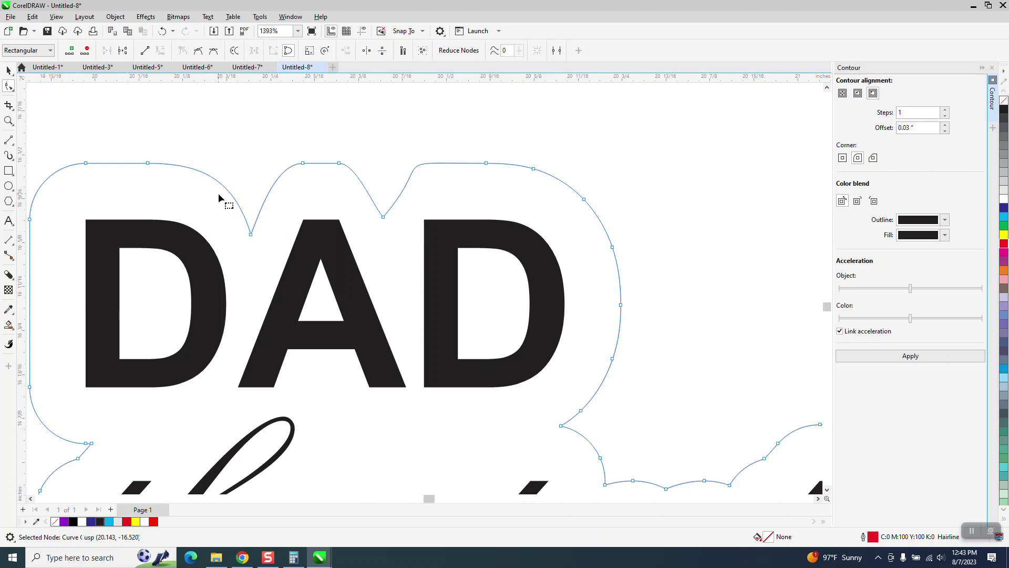
left_click_drag(362, 154, 293, 173)
key("Delete")
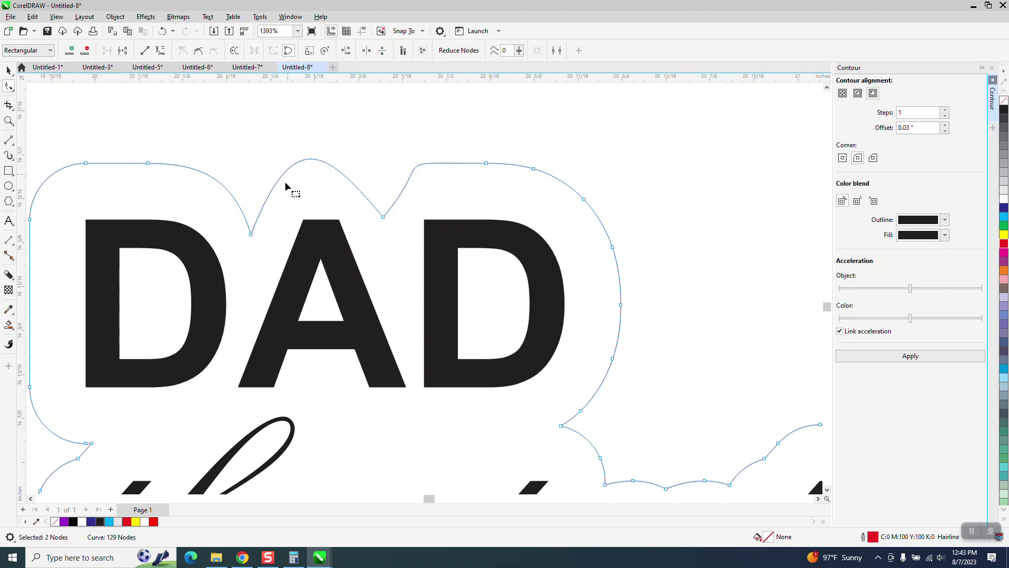
Step: Undo the six node and notch edits and clear the node selection
left_click(162, 32)
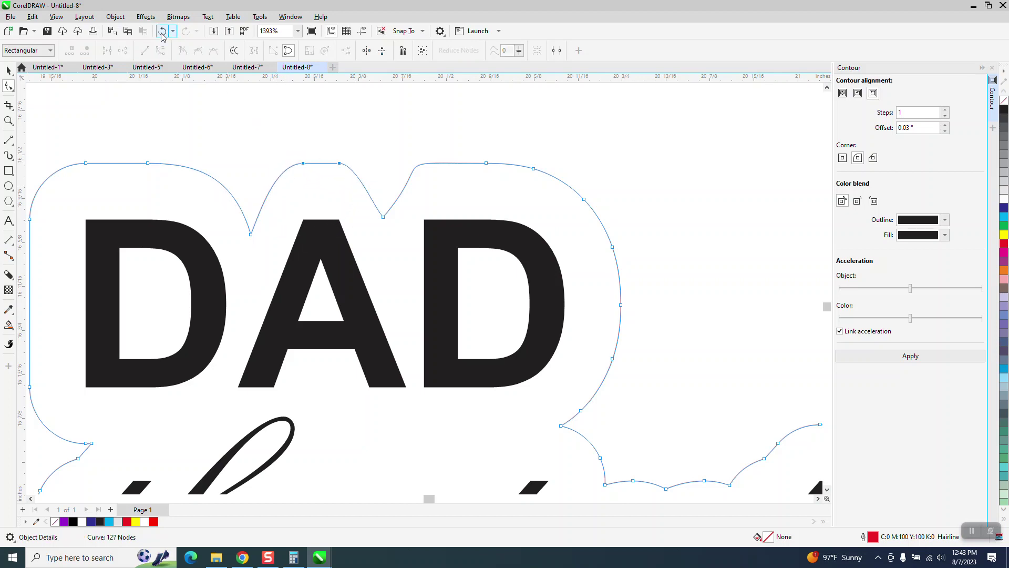
left_click(162, 32)
left_click(160, 34)
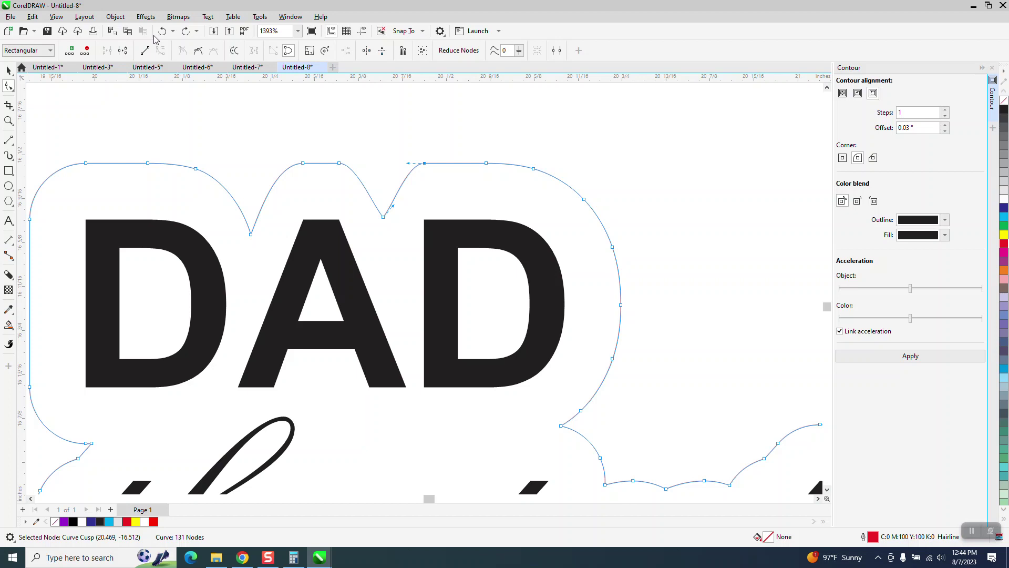
left_click(162, 31)
left_click(162, 32)
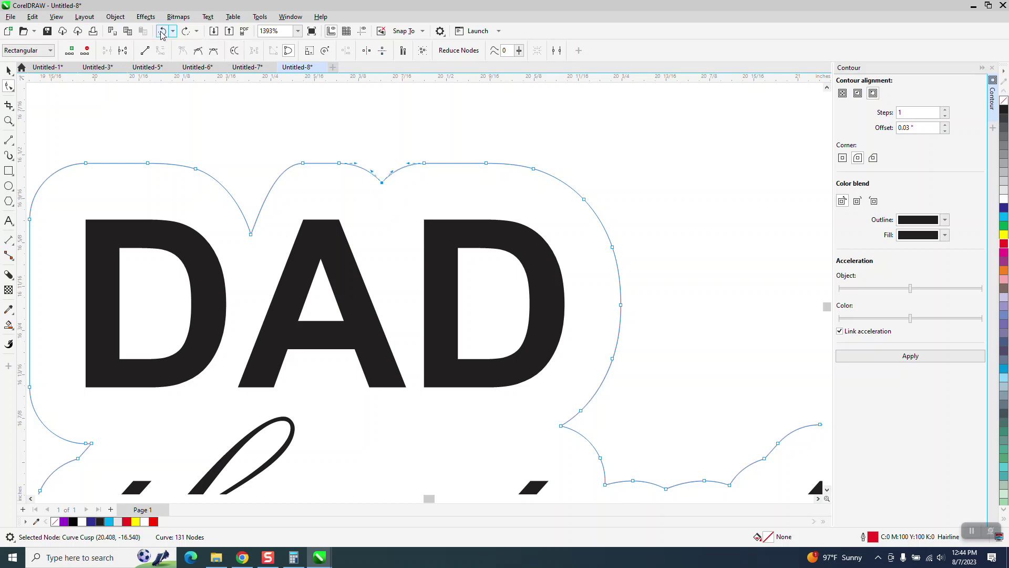
left_click(162, 31)
left_click(240, 126)
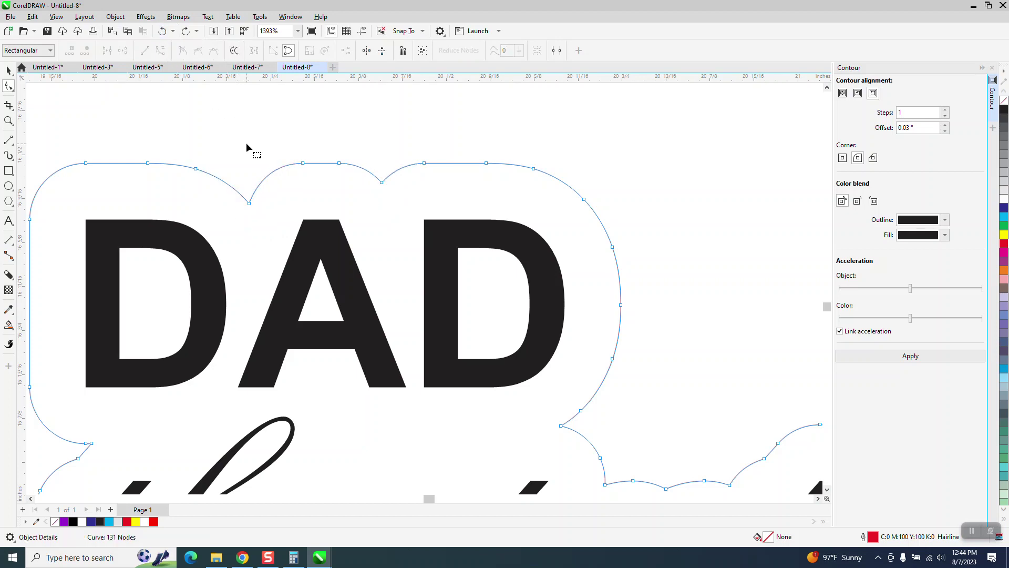
scroll(248, 144, "down", 1)
scroll(488, 229, "down", 3)
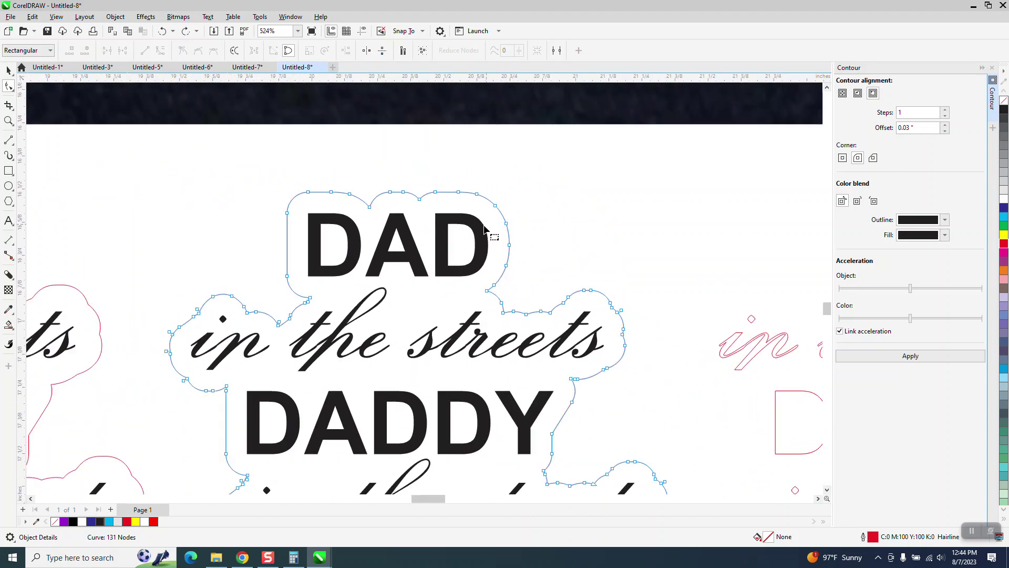
scroll(485, 229, "down", 1)
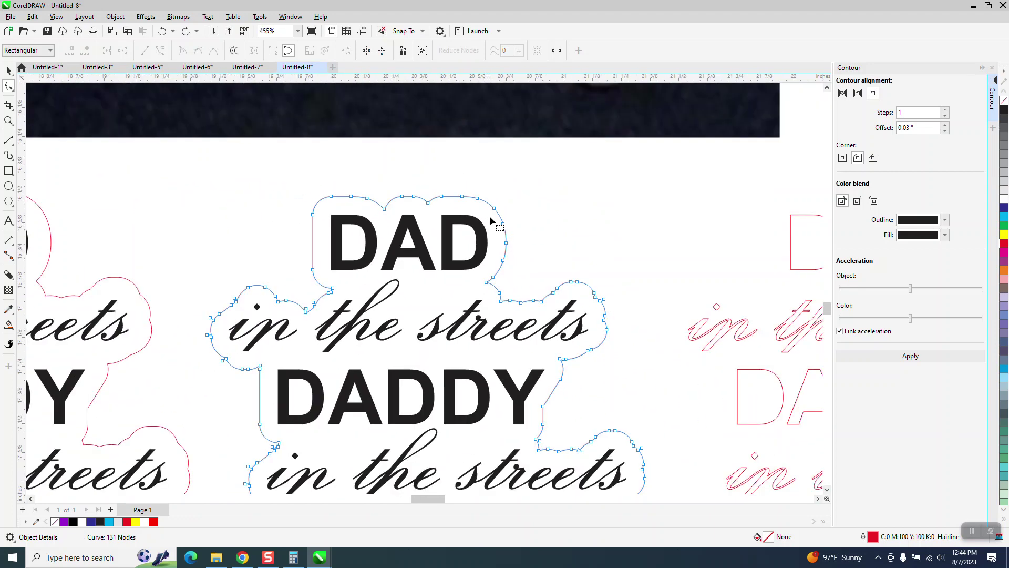